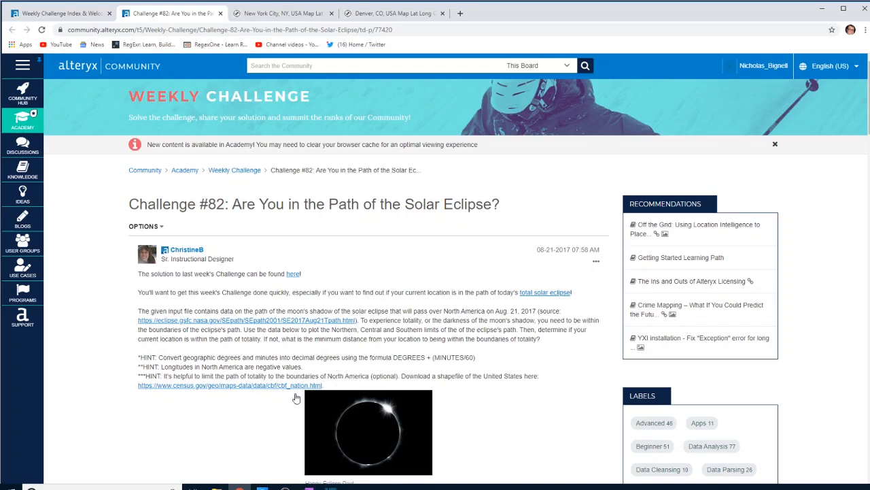
# - Switch to Alteryx Designer and examine the rows of the challenge's text input, from the header lines to the final limits
pyautogui.click(261, 487)
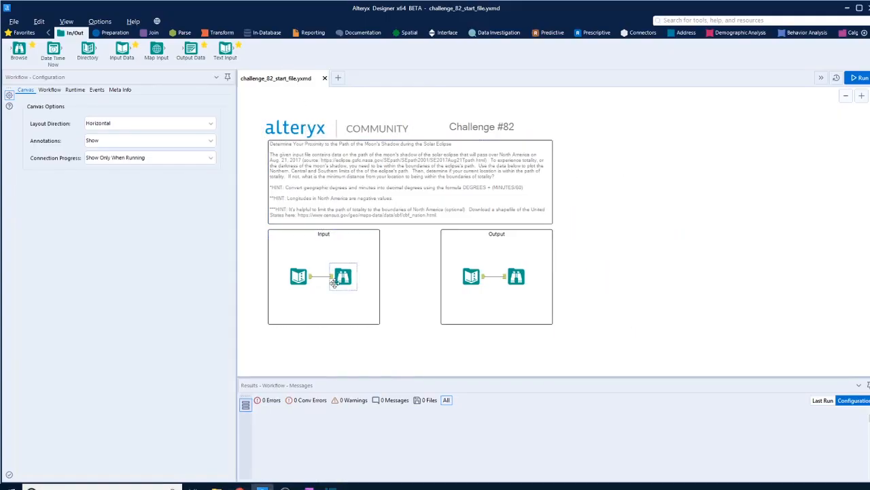
pyautogui.click(311, 278)
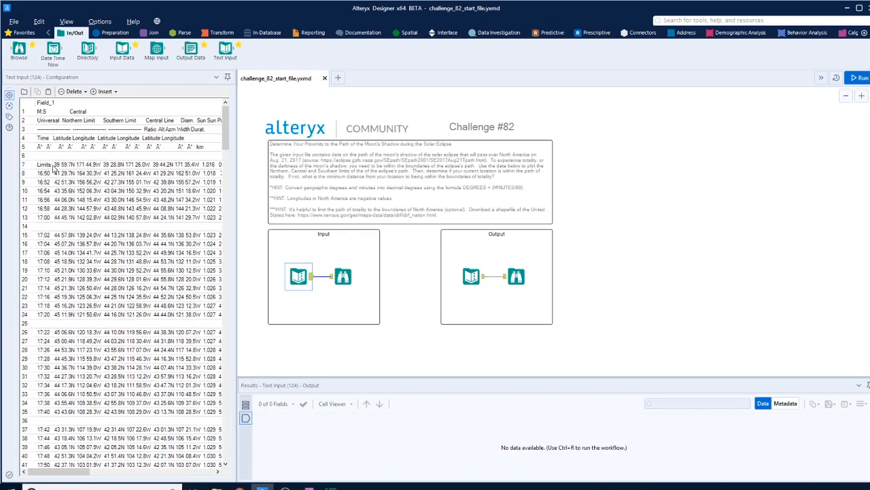
pyautogui.scroll(-8, 53, 167)
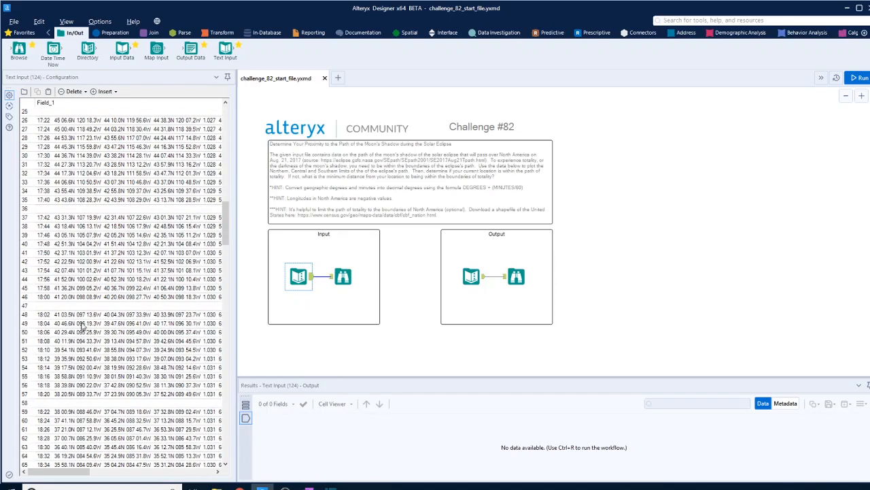
pyautogui.scroll(7, 75, 371)
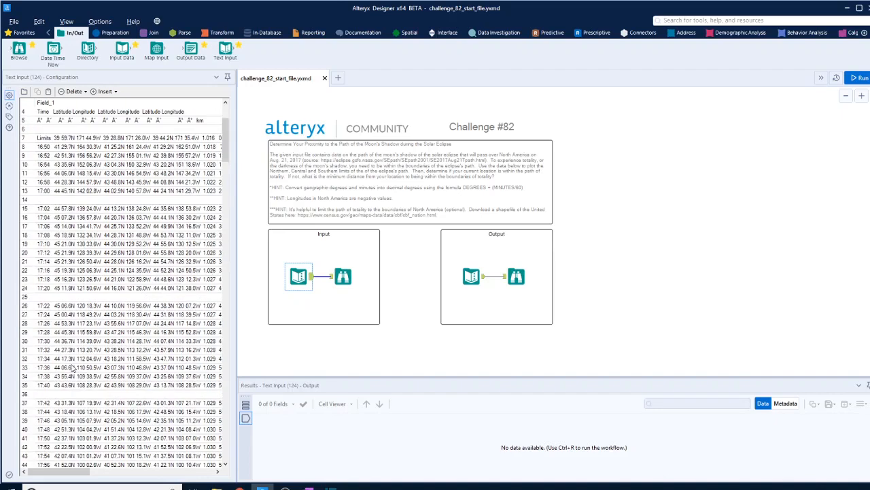
pyautogui.scroll(1, 72, 367)
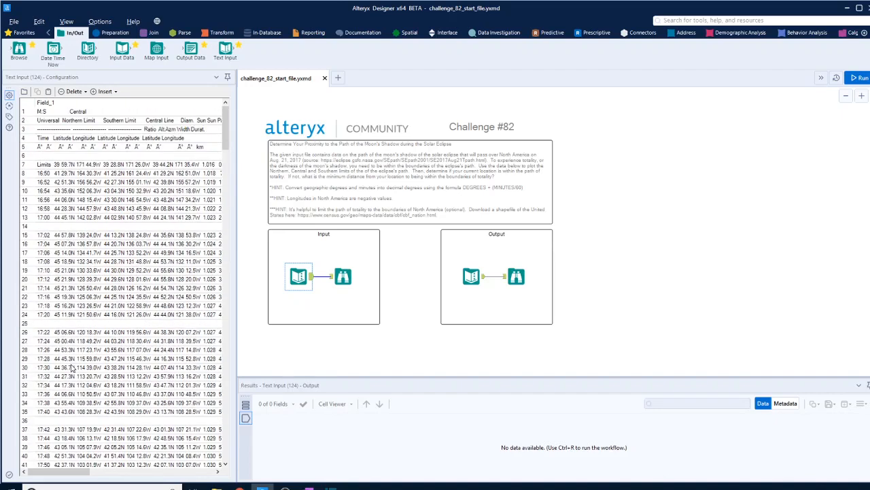
pyautogui.scroll(-15, 71, 367)
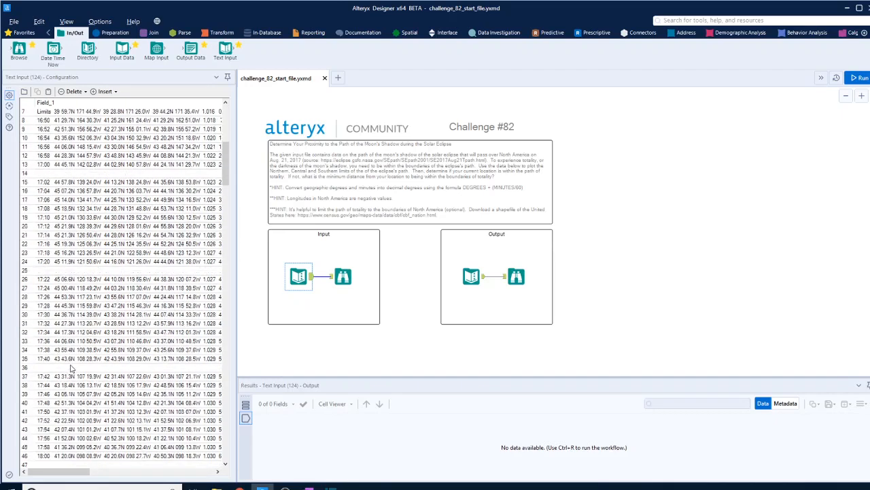
pyautogui.scroll(-11, 71, 367)
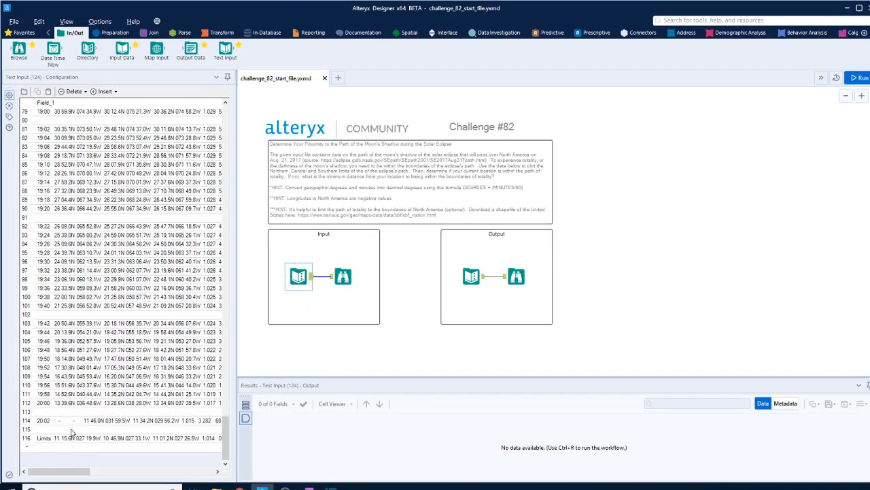
pyautogui.scroll(19, 69, 433)
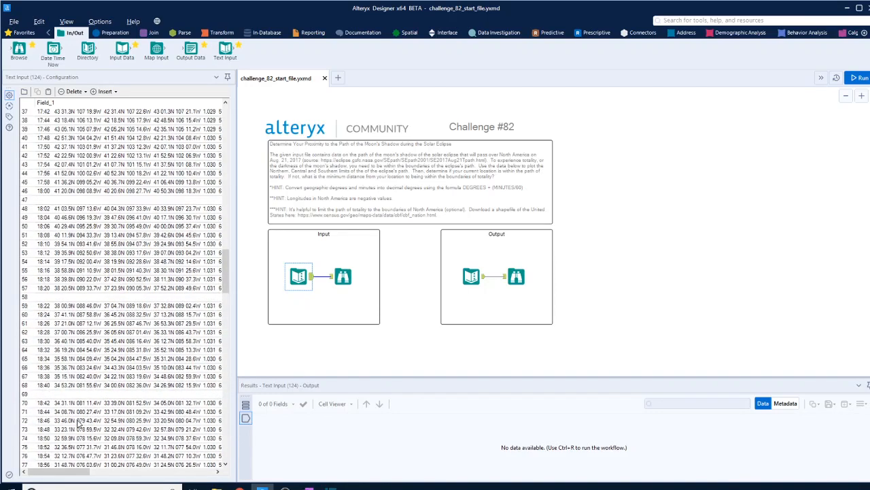
pyautogui.scroll(7, 78, 422)
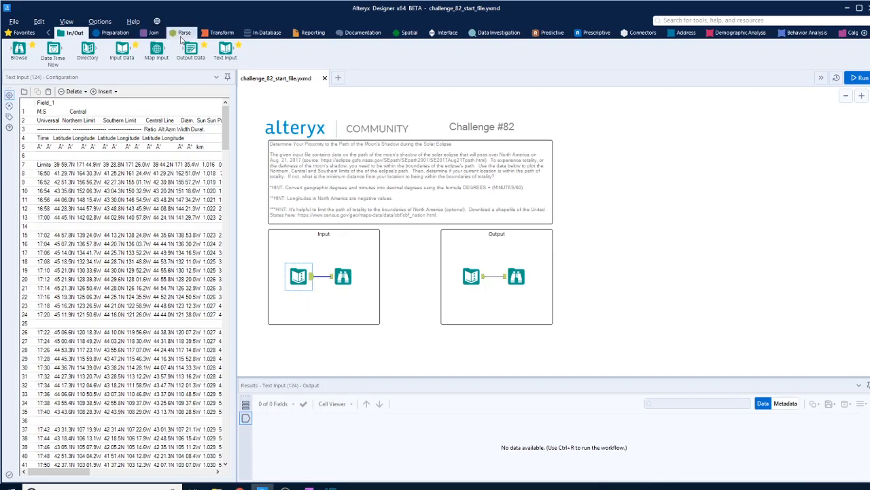
# - Sample the input to skip its first 7 rows and keep the next 105, and split Field_1 into 18 columns
pyautogui.click(409, 34)
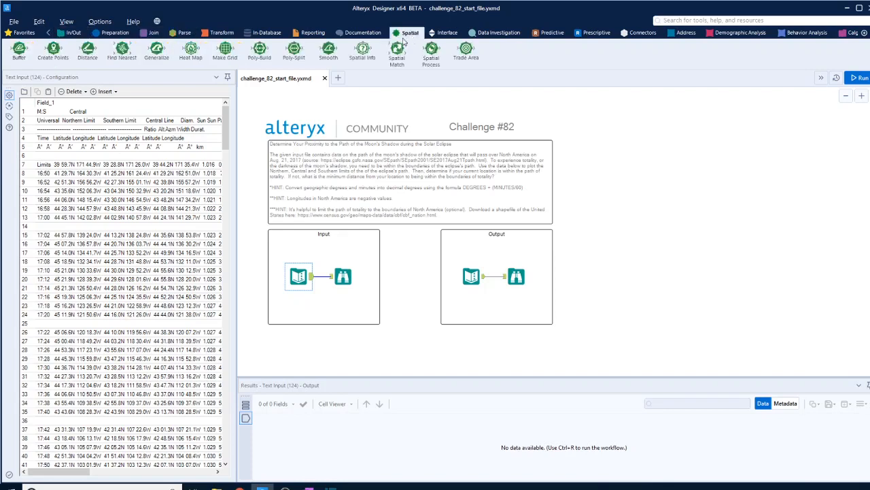
pyautogui.click(73, 34)
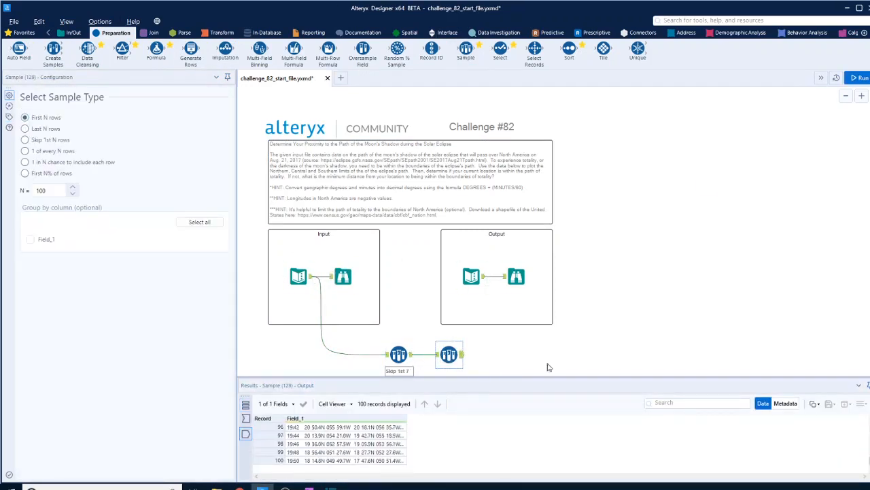
pyautogui.click(410, 359)
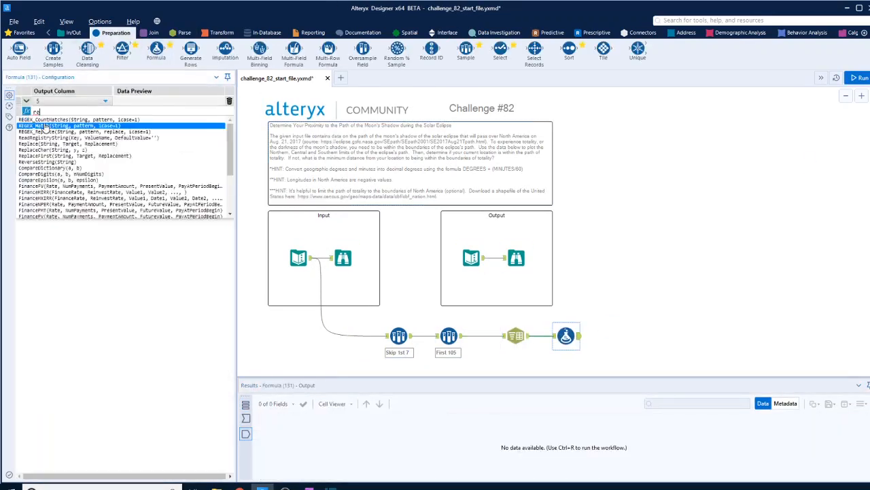
# - In the Formula tool after the column split, remove 'N' from columns 5, 10 and 15 with Replace expressions
pyautogui.click(75, 156)
pyautogui.write("'N', ''")
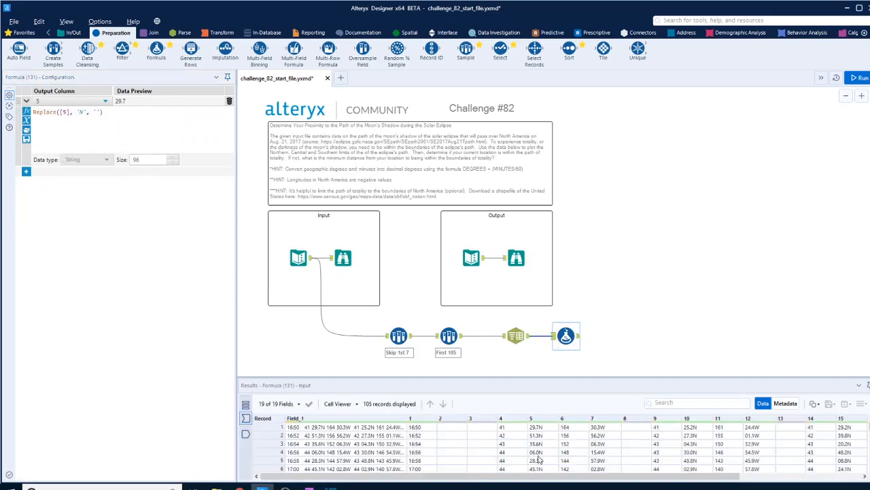
pyautogui.click(25, 170)
pyautogui.click(68, 172)
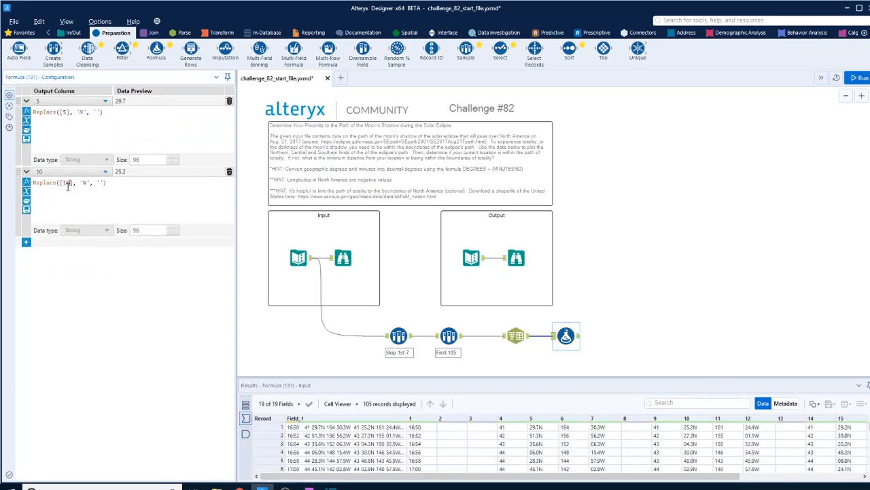
pyautogui.click(26, 242)
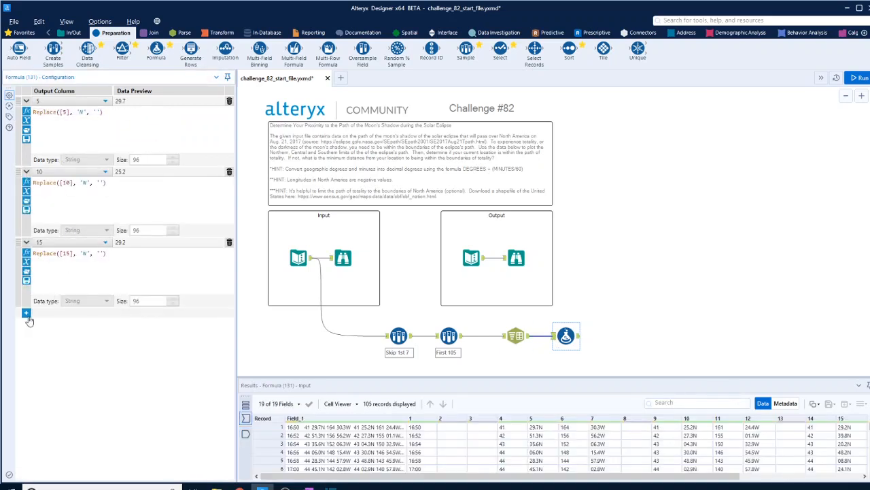
# - Add Replace expressions that remove 'W' from columns 7, 12 and 17, and run the workflow
pyautogui.click(25, 314)
pyautogui.click(68, 353)
pyautogui.write("Replace([7], 'N', '')")
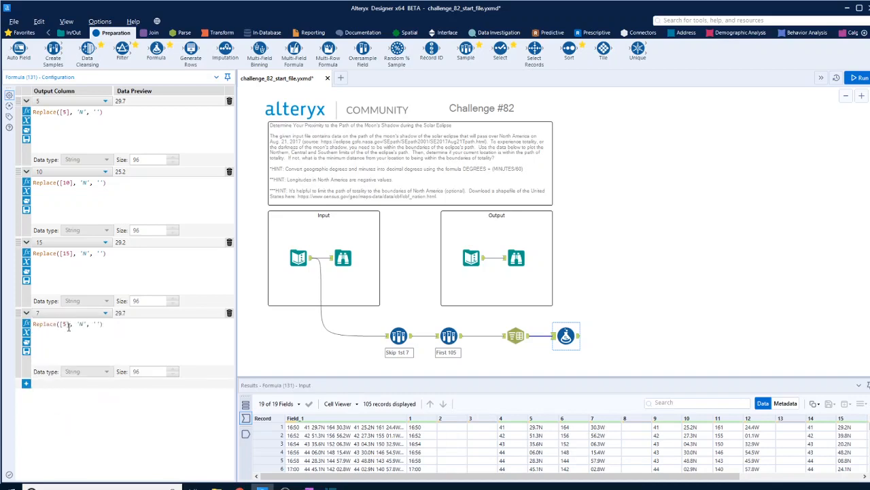
pyautogui.click(26, 383)
pyautogui.click(68, 383)
pyautogui.write("Replace([12], 'N', '')")
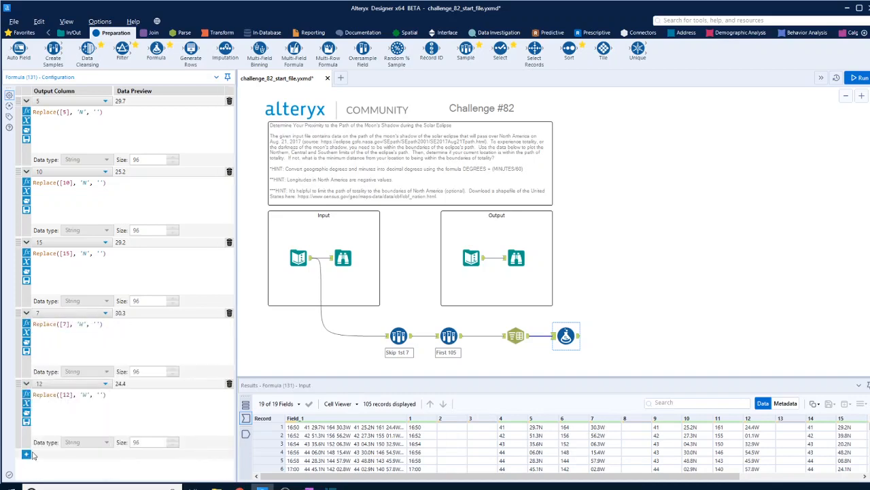
pyautogui.click(26, 454)
pyautogui.hotkey('ctrl', 'r')
pyautogui.click(647, 310)
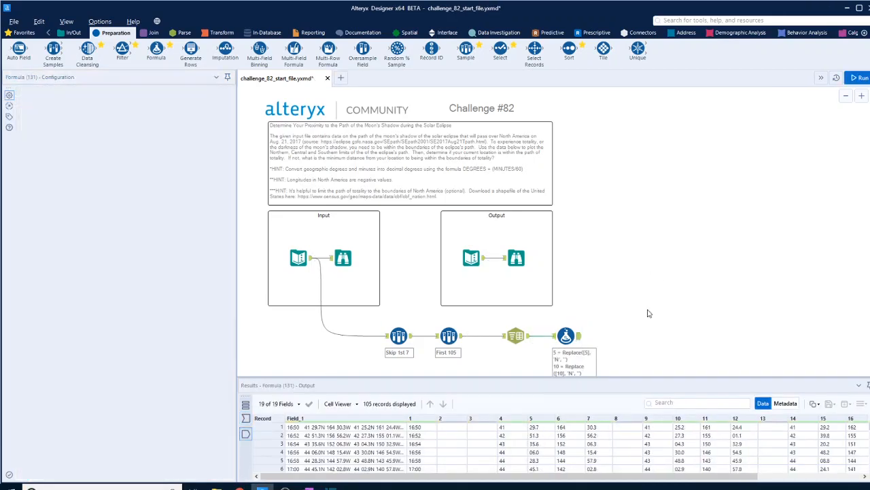
# - Add a second Formula tool that creates the Double column North Lat as [4]+([5]/60), and run the workflow
pyautogui.moveTo(156, 51); pyautogui.dragTo(633, 336)
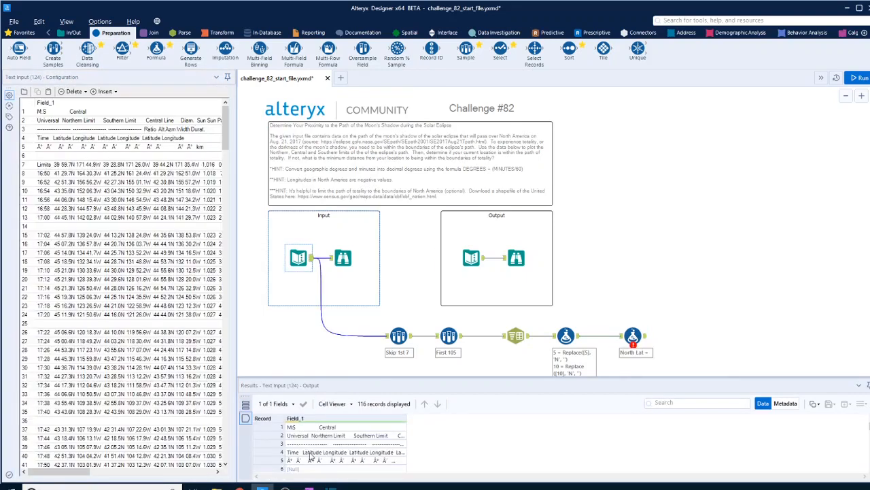
pyautogui.click(71, 149)
pyautogui.write('[5]+([7]/60)')
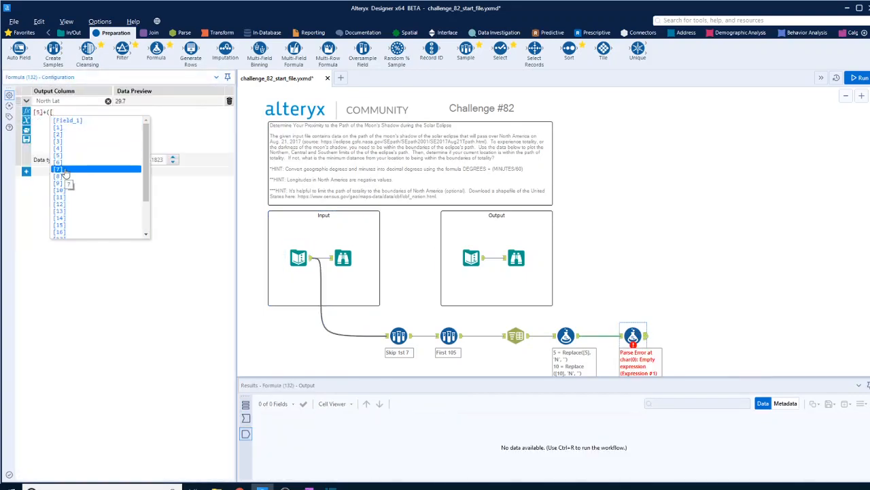
pyautogui.click(106, 159)
pyautogui.click(82, 175)
pyautogui.hotkey('ctrl', 'r')
# - Insert a Select tool between the two Formula tools, dropping Field_1, 2, 3 and 8 and setting columns 4 to 7 to Double
pyautogui.moveTo(500, 51); pyautogui.dragTo(611, 336)
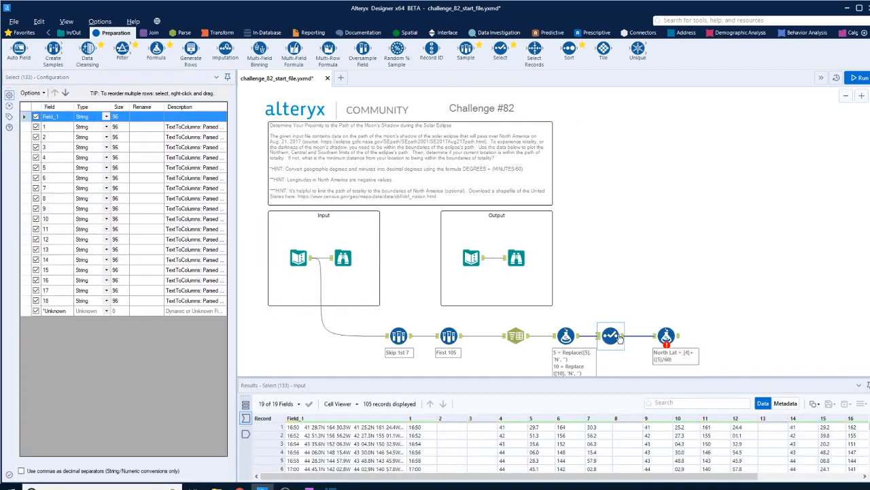
pyautogui.click(36, 136)
pyautogui.click(36, 146)
pyautogui.click(36, 198)
pyautogui.click(106, 157)
pyautogui.click(83, 208)
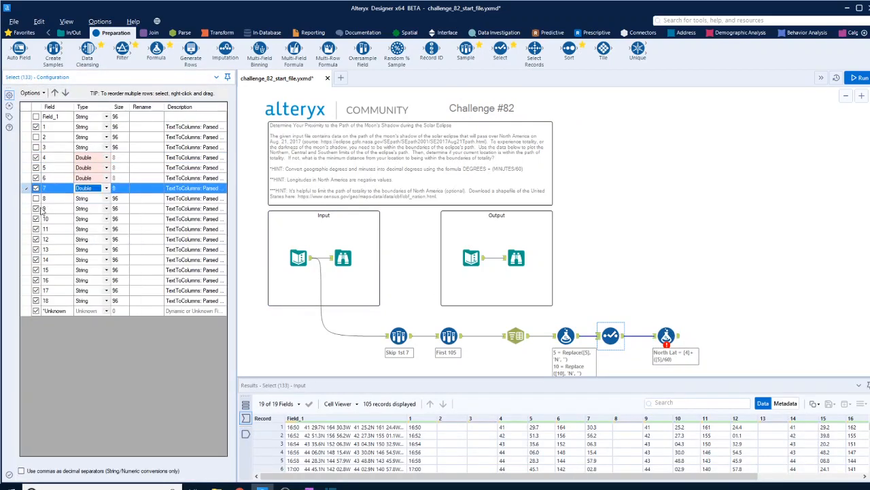
# - Set columns 9 to 12 and 14 to 17 to Double, drop columns 13 and 18, and run the workflow
pyautogui.click(106, 229)
pyautogui.click(82, 279)
pyautogui.click(106, 239)
pyautogui.click(83, 290)
pyautogui.click(106, 249)
pyautogui.click(83, 300)
pyautogui.click(106, 259)
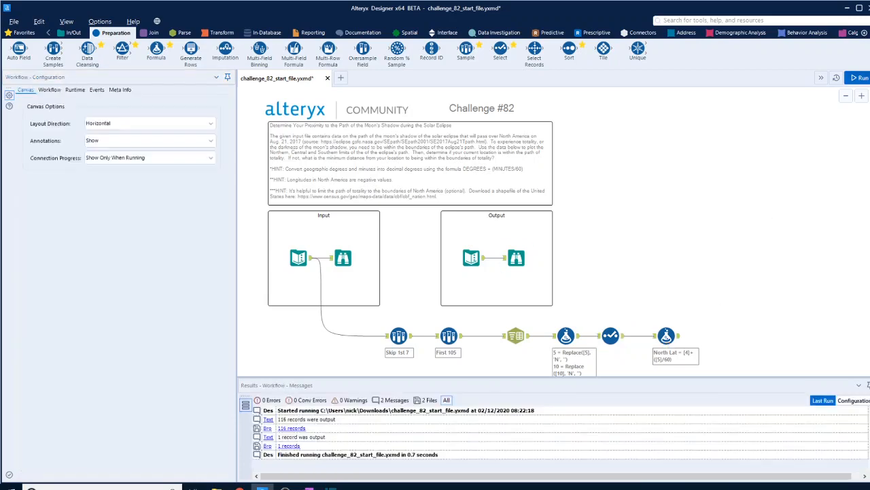
# - Add a Double column North long to the second Formula tool, calculated as ([6]+[7]/60)*-1
pyautogui.click(666, 335)
pyautogui.click(26, 171)
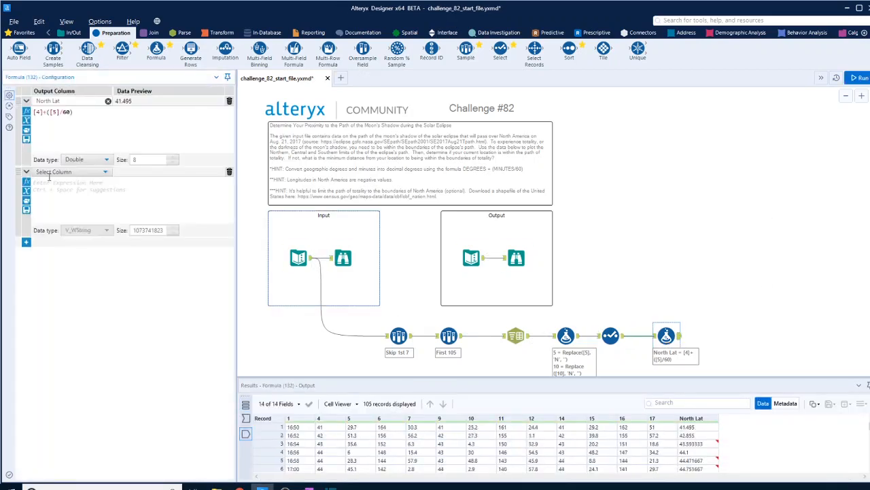
pyautogui.write('North long')
pyautogui.click(62, 189)
pyautogui.write('([6]+[7]/60)*-1')
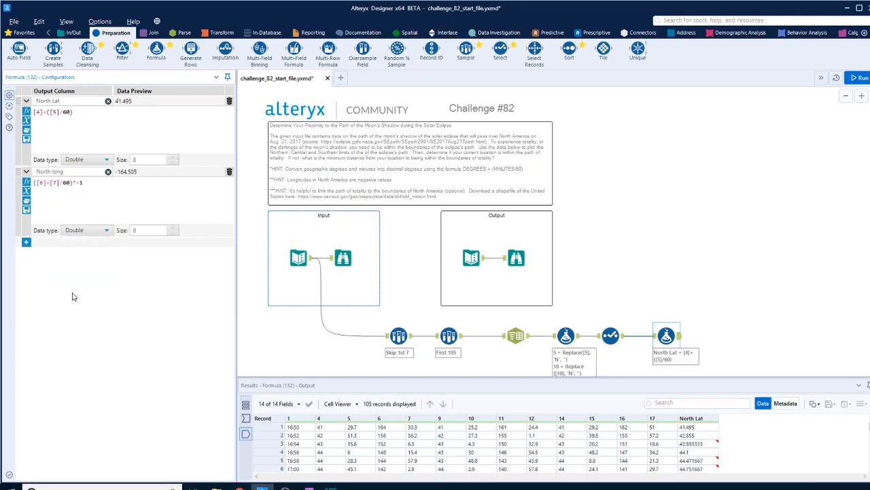
# - Add a Double column South Lat with the expression [9]+([10]/60)
pyautogui.click(25, 242)
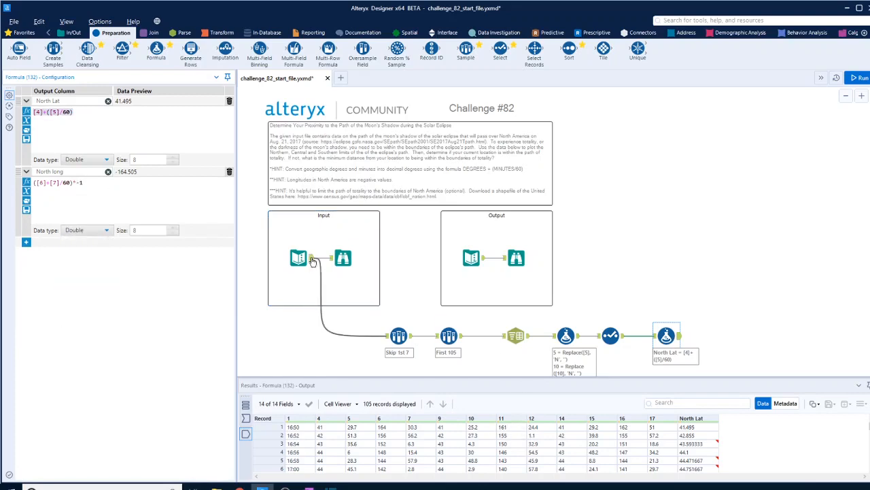
pyautogui.write('Sou')
pyautogui.click(54, 195)
pyautogui.write('[9]+([10]/60)')
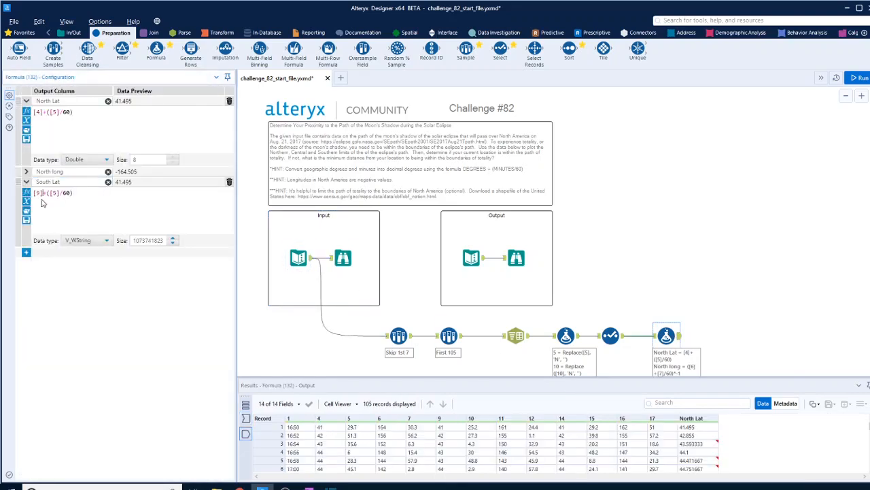
pyautogui.click(87, 240)
pyautogui.click(82, 321)
# - Add a Double column South Long with the expression ([11]+[12]/60)*-1
pyautogui.write('([8]+[7]/60)*-1')
pyautogui.click(87, 311)
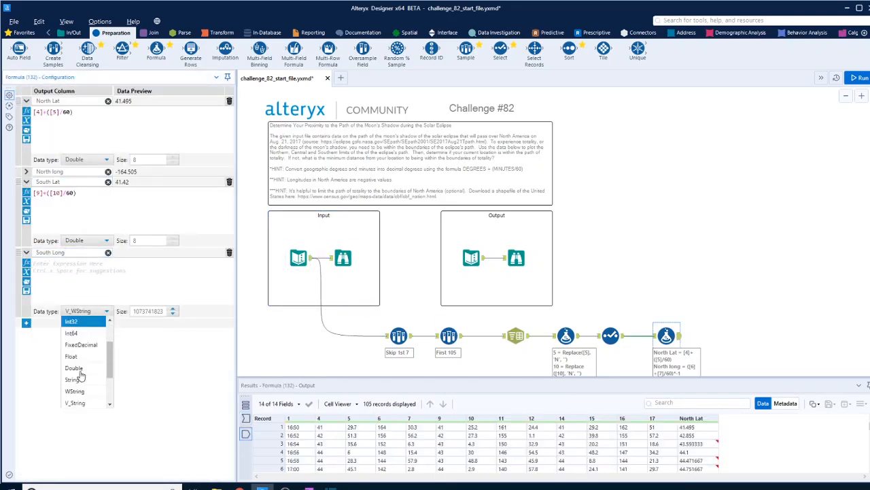
pyautogui.click(74, 367)
pyautogui.press('BackSpace')
pyautogui.write('11')
pyautogui.doubleClick(59, 325)
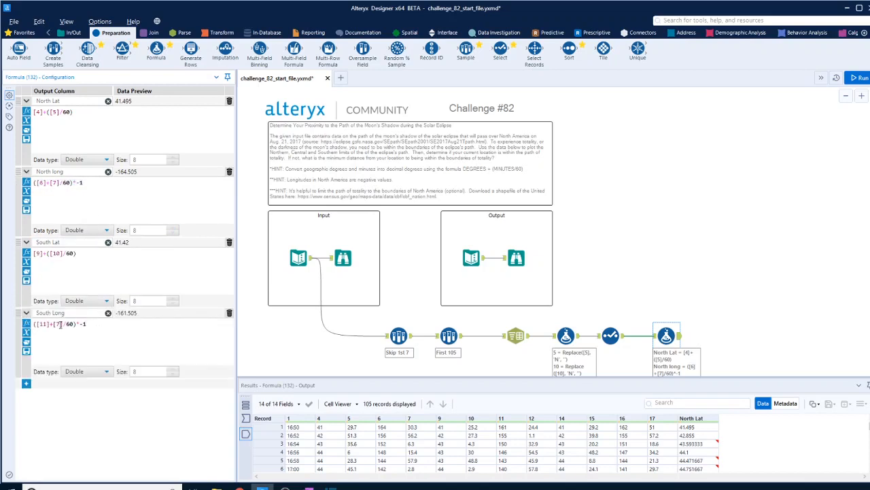
pyautogui.write('12')
# - Add the columns Central Lat as [14]+([15]/60) and Central long as ([16]+[17]/60)*-1
pyautogui.click(26, 383)
pyautogui.click(61, 383)
pyautogui.click(61, 394)
pyautogui.write('Central Lat')
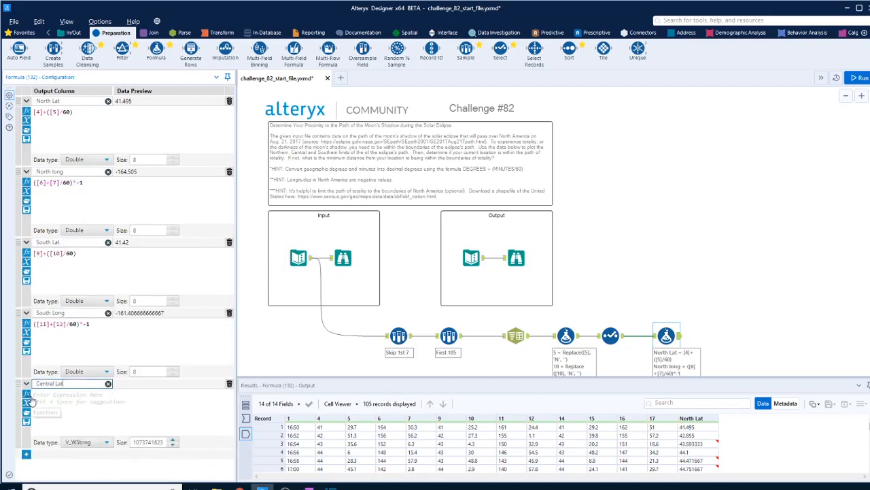
pyautogui.click(108, 402)
pyautogui.tripleClick(80, 146)
pyautogui.hotkey('ctrl', 'c')
pyautogui.click(102, 408)
pyautogui.hotkey('ctrl', 'v')
pyautogui.click(37, 395)
pyautogui.write('1')
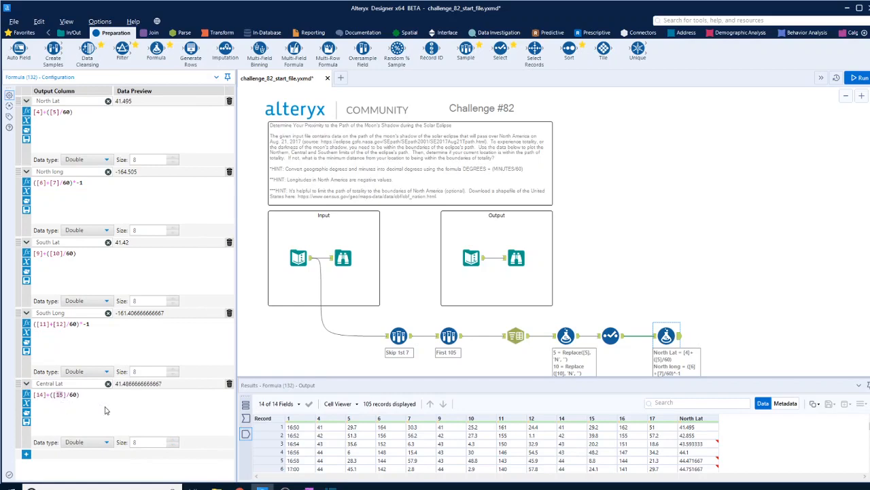
pyautogui.click(27, 454)
pyautogui.write('Central long')
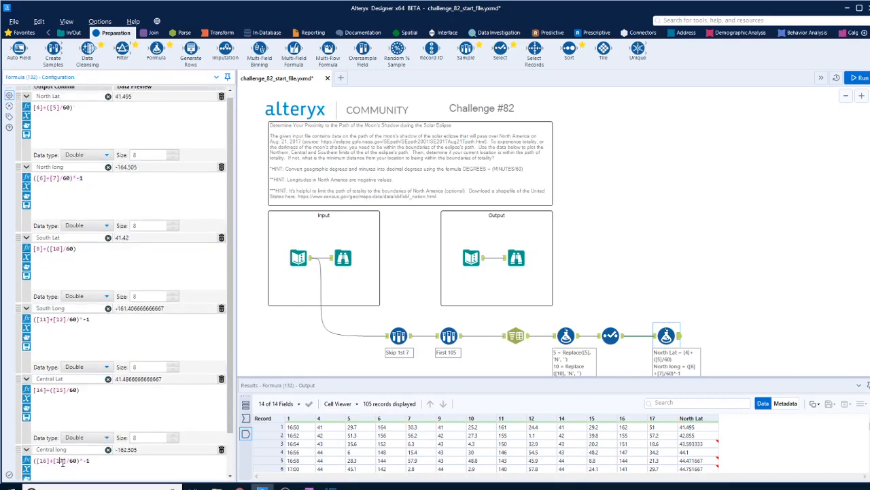
# - Add a Create Points tool connected to the output of the coordinate Formula tool
pyautogui.click(410, 32)
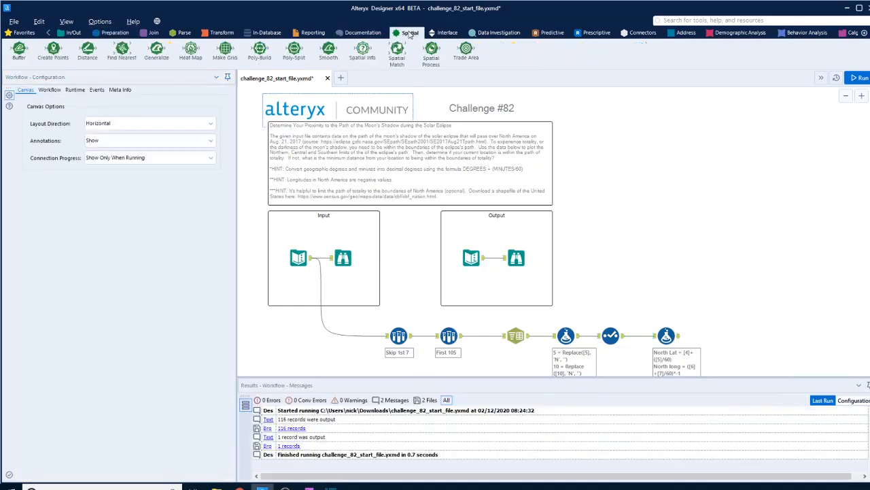
pyautogui.moveTo(53, 49); pyautogui.dragTo(739, 330)
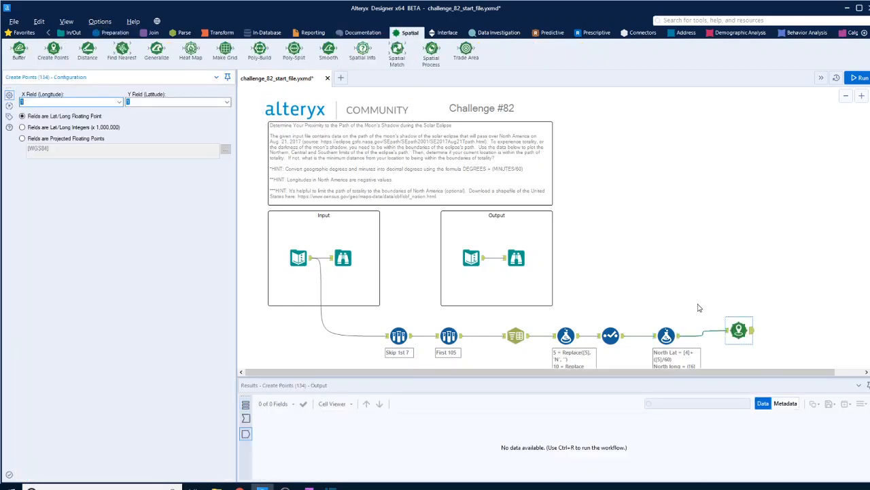
pyautogui.scroll(-1, 686, 320)
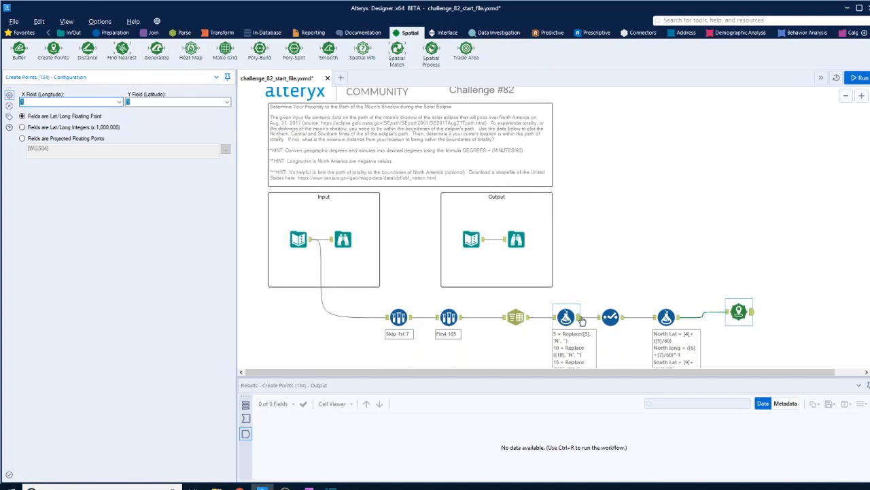
# - Run the workflow and examine the output records of the coordinate Formula tool
pyautogui.click(668, 318)
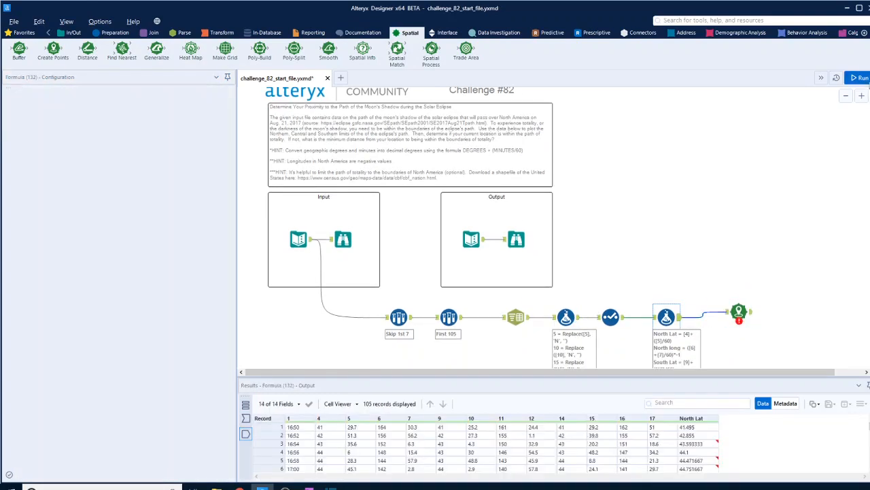
pyautogui.hotkey('ctrl', 'r')
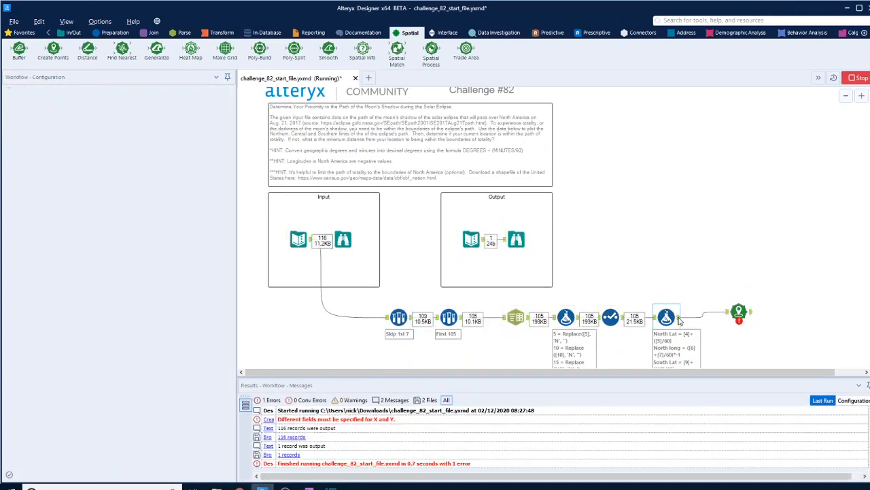
pyautogui.click(678, 317)
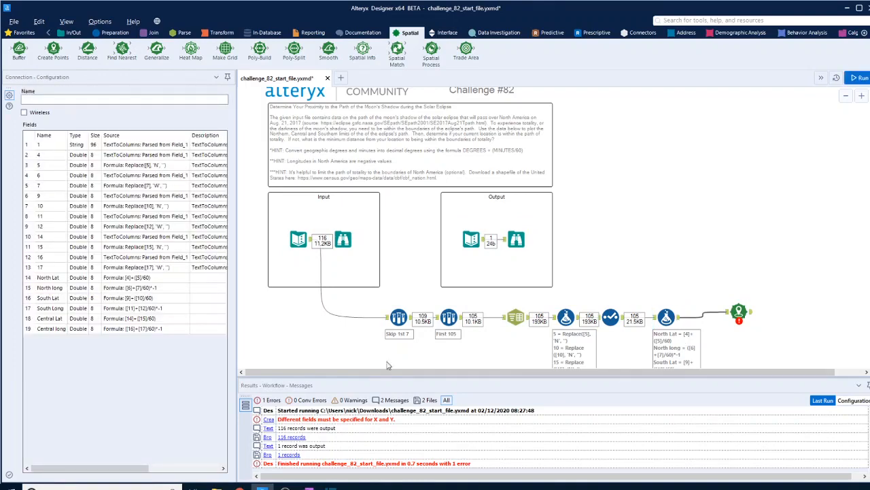
pyautogui.click(666, 317)
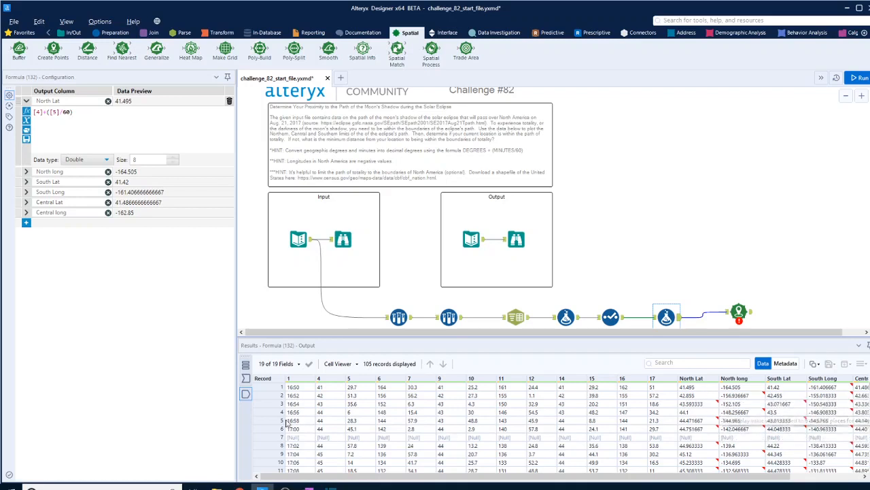
# - Insert a Filter tool between the coordinate Formula and Create Points tools with the condition that field 1 is not null, and run the workflow
pyautogui.click(95, 34)
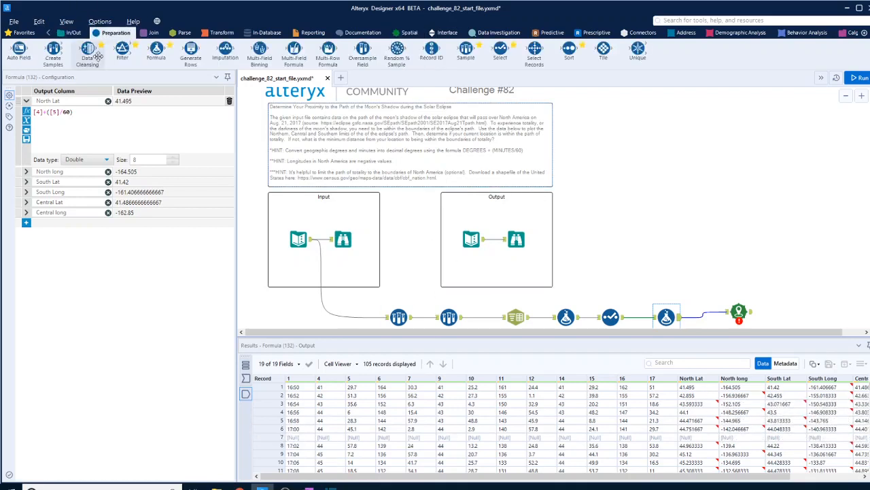
pyautogui.moveTo(53, 49); pyautogui.dragTo(710, 317)
pyautogui.click(711, 317)
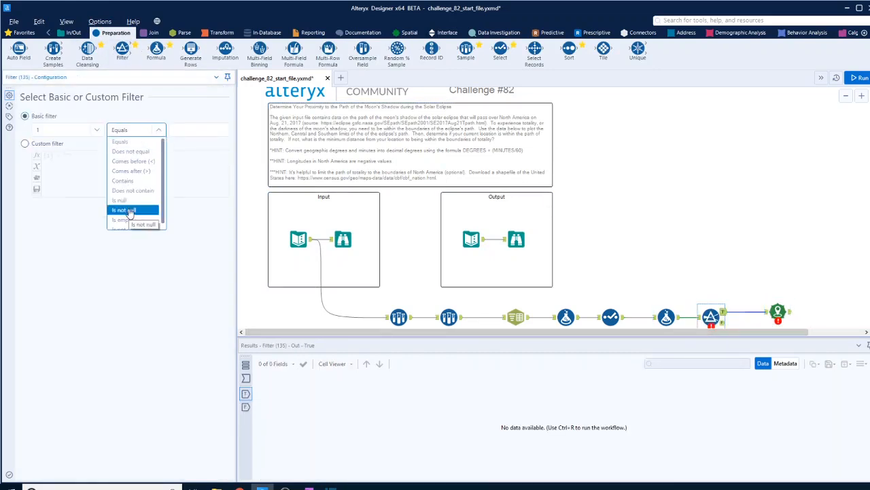
pyautogui.hotkey('ctrl', 'r')
# - Configure the Create Points tool with North long as the X field and North Lat as the Y field, and run the workflow
pyautogui.click(778, 312)
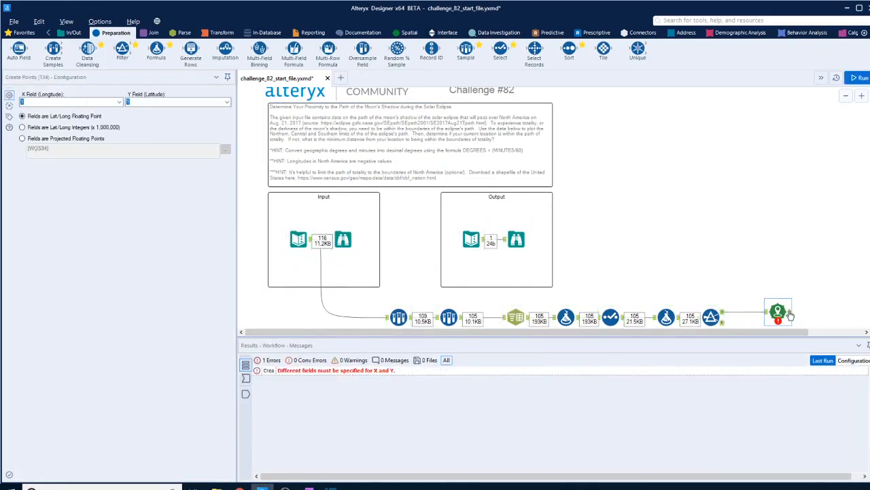
pyautogui.click(95, 102)
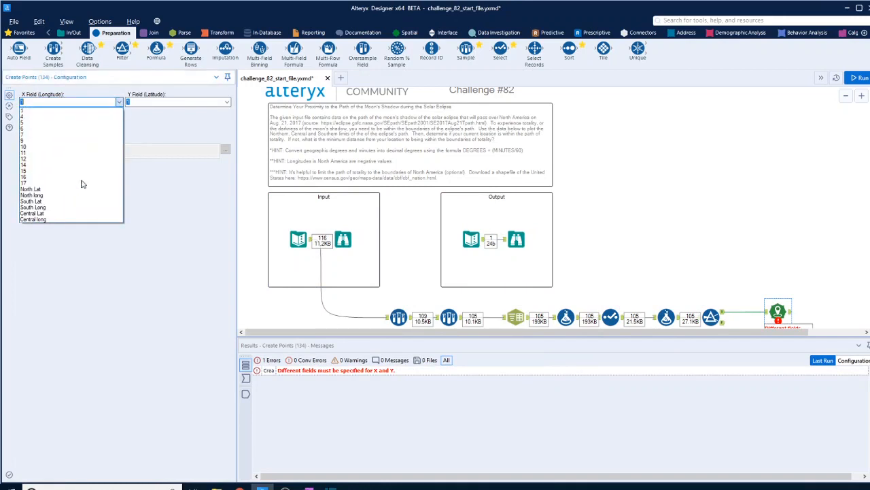
pyautogui.click(73, 188)
pyautogui.click(204, 102)
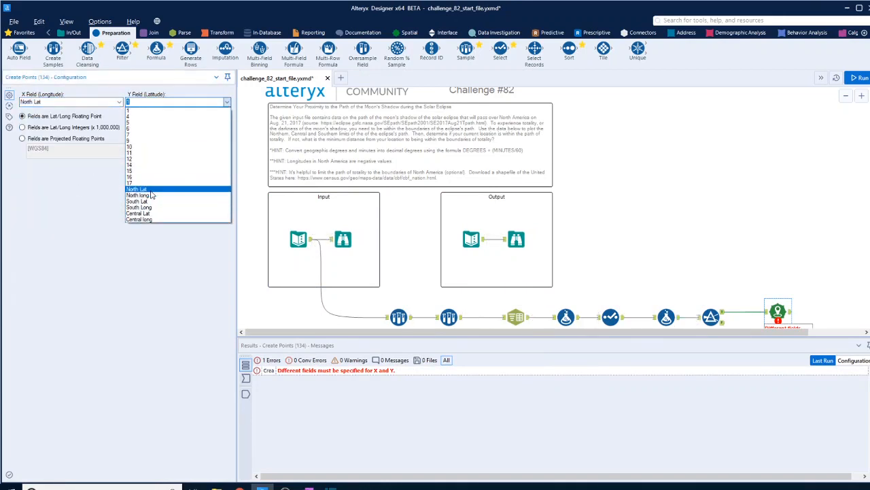
pyautogui.click(149, 189)
pyautogui.click(119, 102)
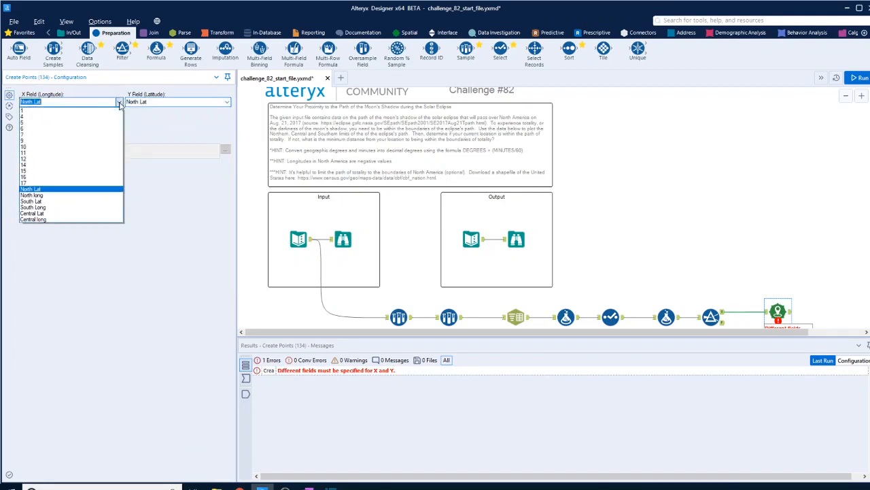
pyautogui.click(52, 196)
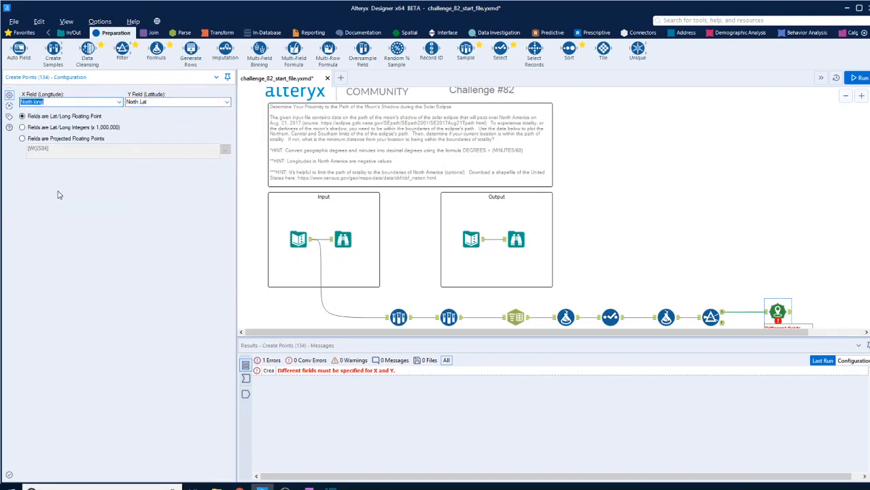
pyautogui.click(818, 253)
pyautogui.hotkey('ctrl', 'r')
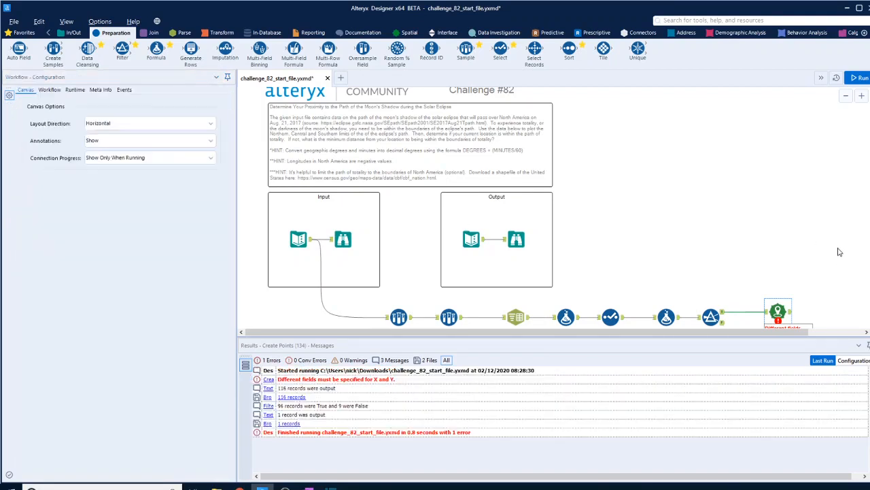
# - Duplicate the Create Points tool and connect the copy to the output of the original
pyautogui.scroll(-3, 839, 252)
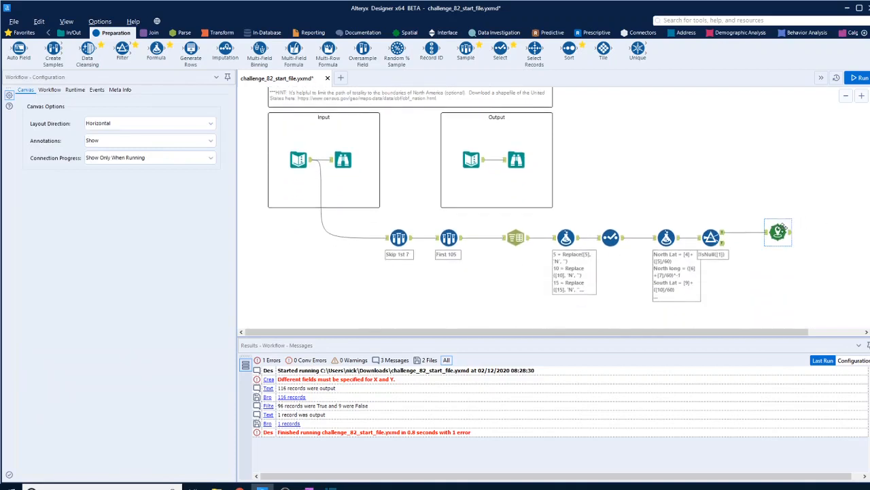
pyautogui.click(779, 224)
pyautogui.hotkey('ctrl', 'c')
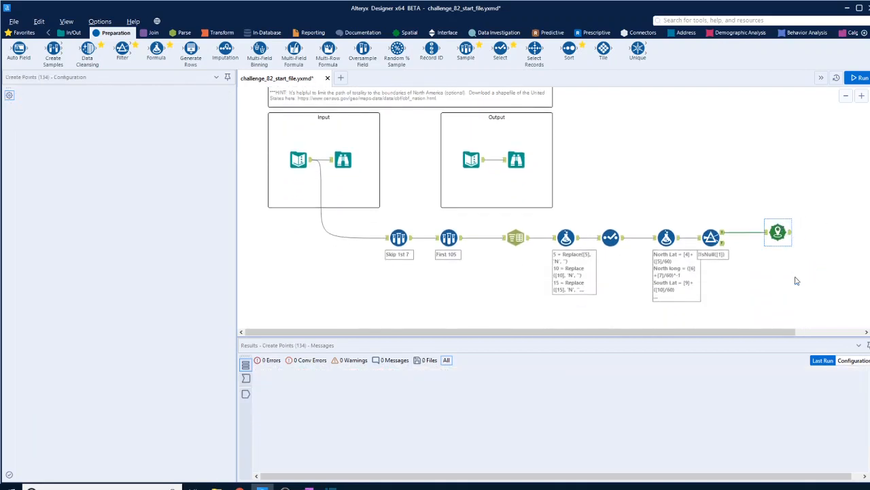
pyautogui.hotkey('ctrl', 'v')
pyautogui.moveTo(797, 241); pyautogui.dragTo(831, 227)
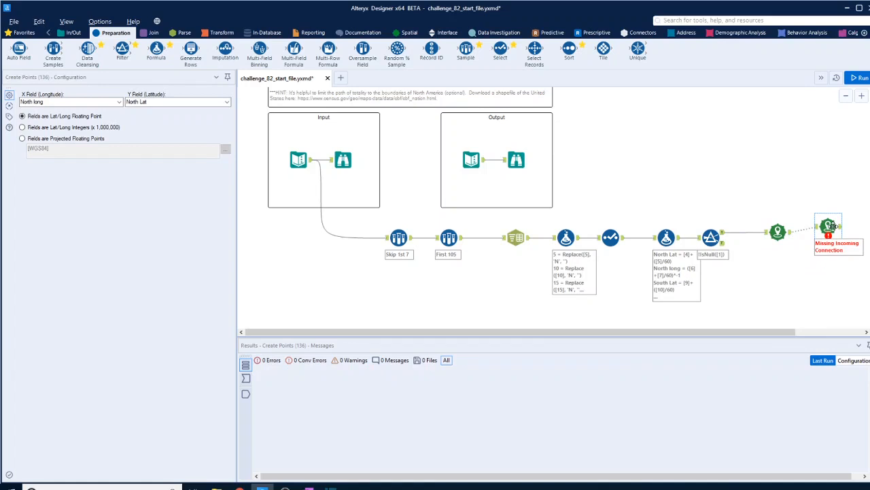
pyautogui.click(120, 102)
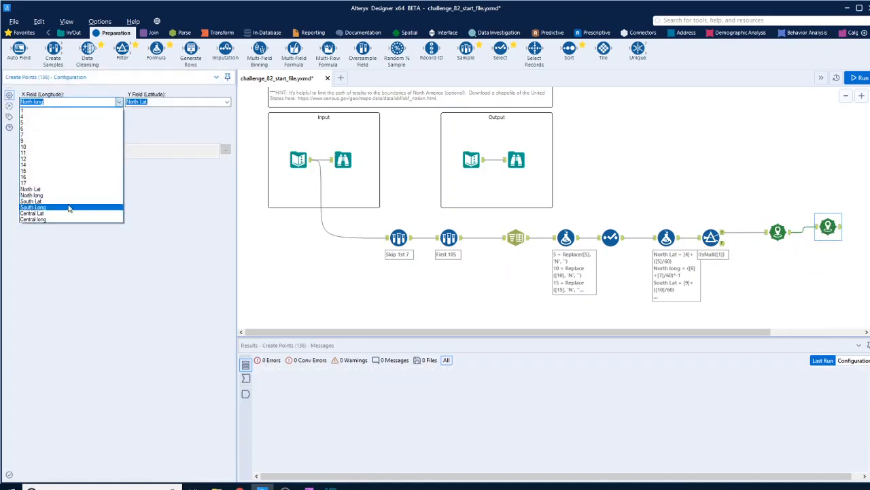
pyautogui.click(310, 243)
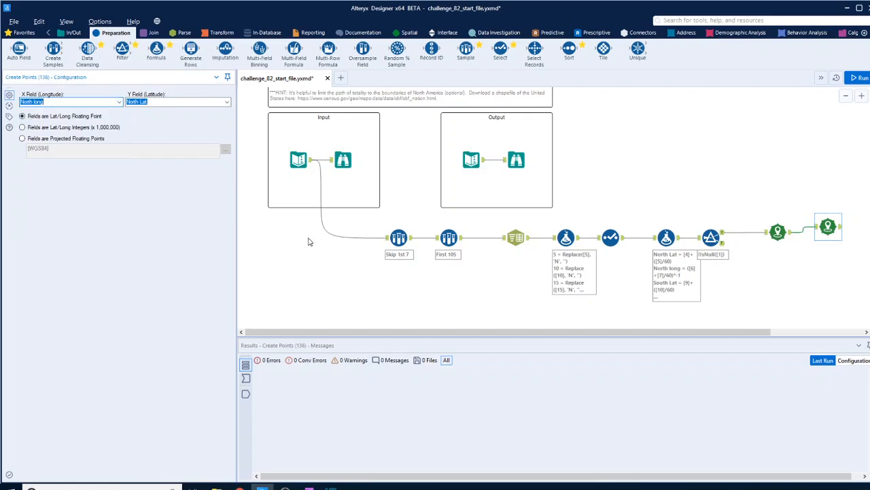
pyautogui.click(777, 232)
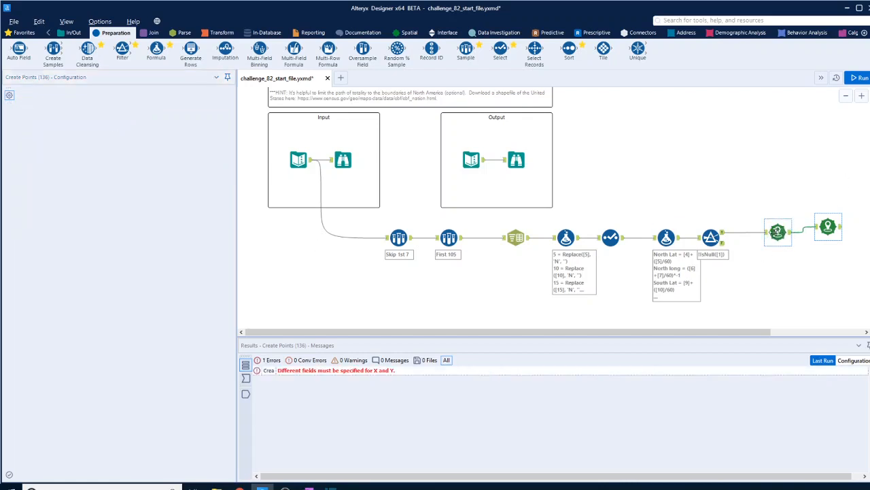
pyautogui.hotkey('ctrl', 'z')
# - Insert a Select tool between the two Create Points tools, run the workflow, and rename the Centroid field as North point
pyautogui.moveTo(500, 49); pyautogui.dragTo(787, 241)
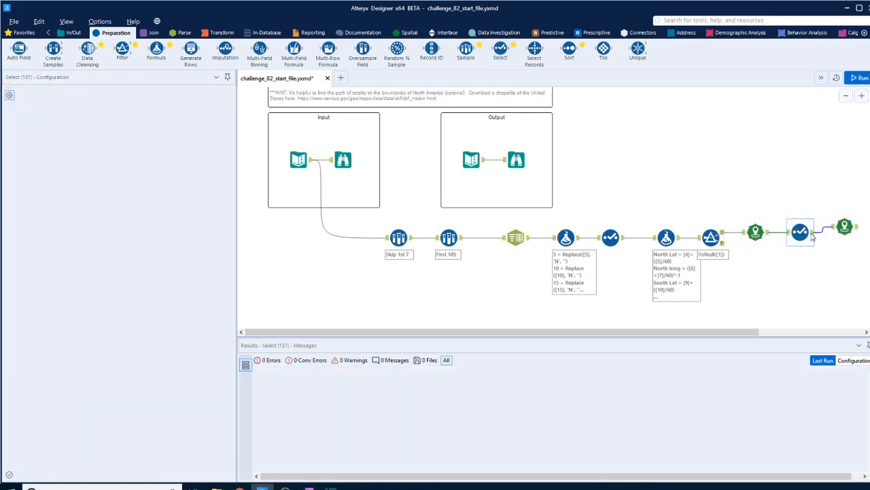
pyautogui.hotkey('ctrl', 'r')
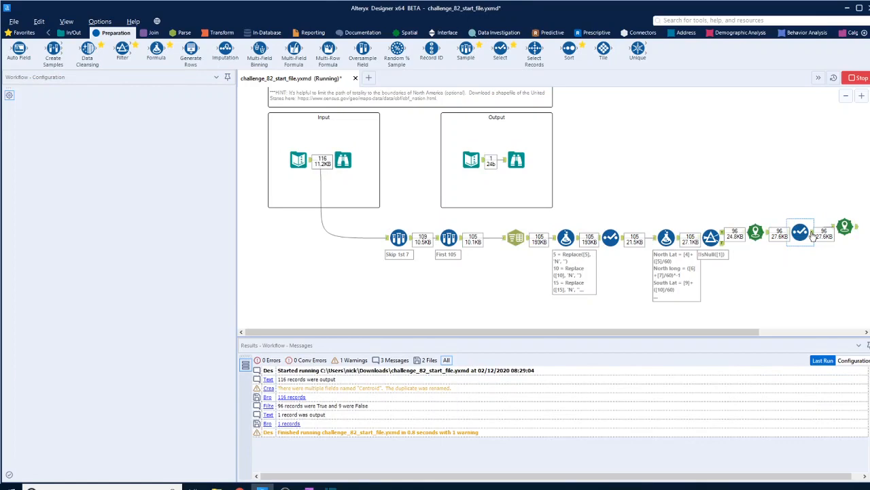
pyautogui.click(805, 233)
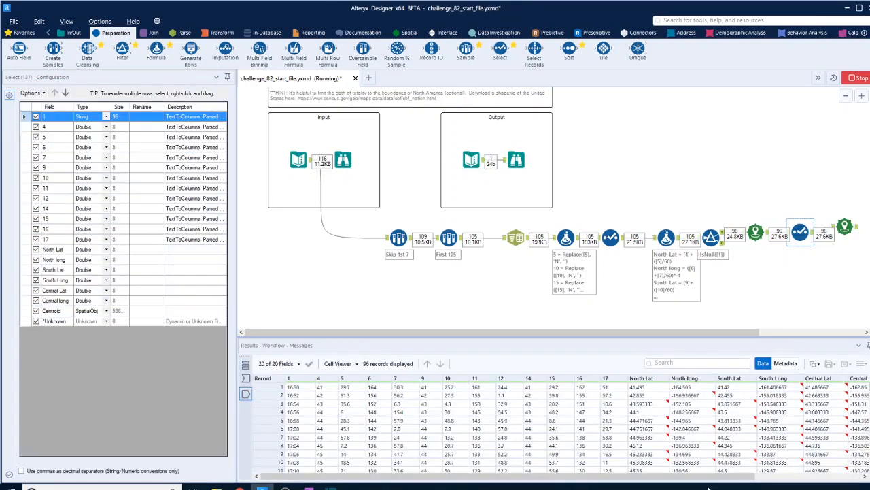
pyautogui.moveTo(712, 478); pyautogui.dragTo(858, 480)
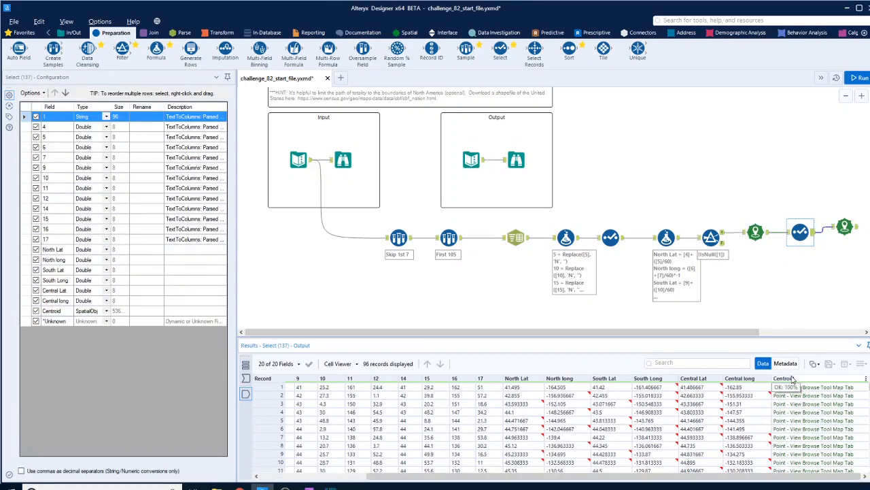
pyautogui.click(150, 311)
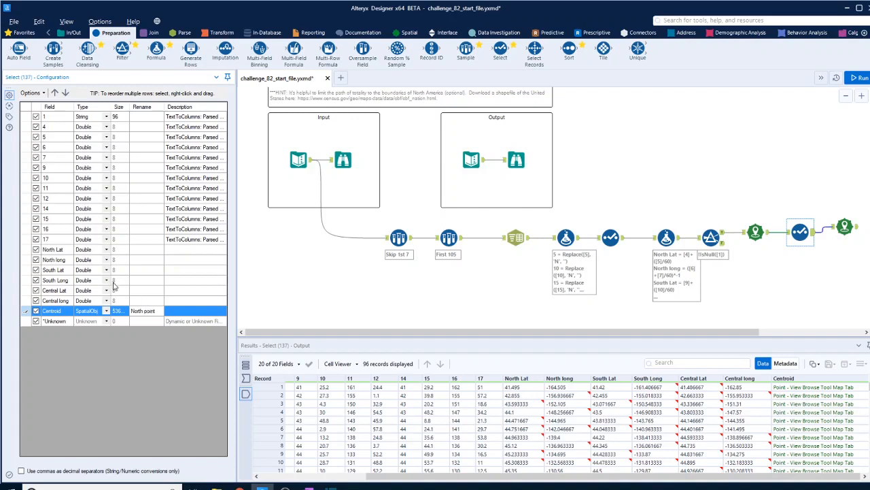
# - Exclude fields 4 through 17 in the new Select tool and rename field 1 as Time
pyautogui.click(36, 240)
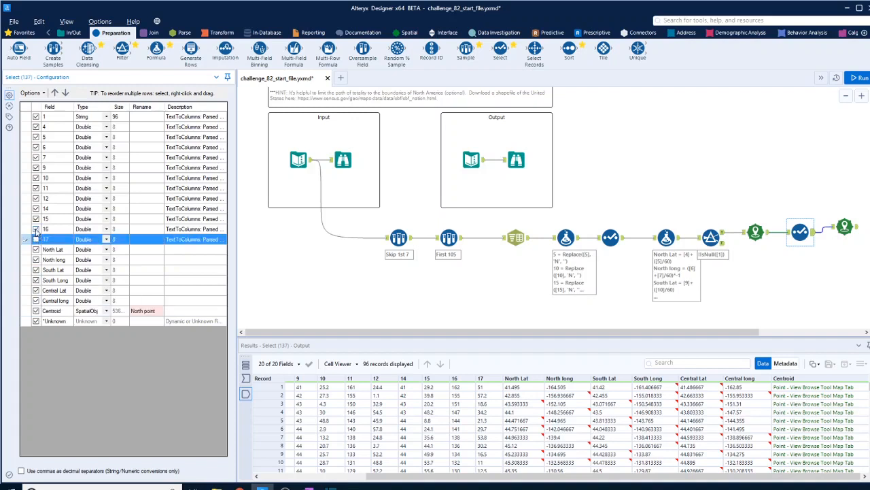
pyautogui.click(36, 219)
pyautogui.moveTo(36, 208); pyautogui.dragTo(37, 127)
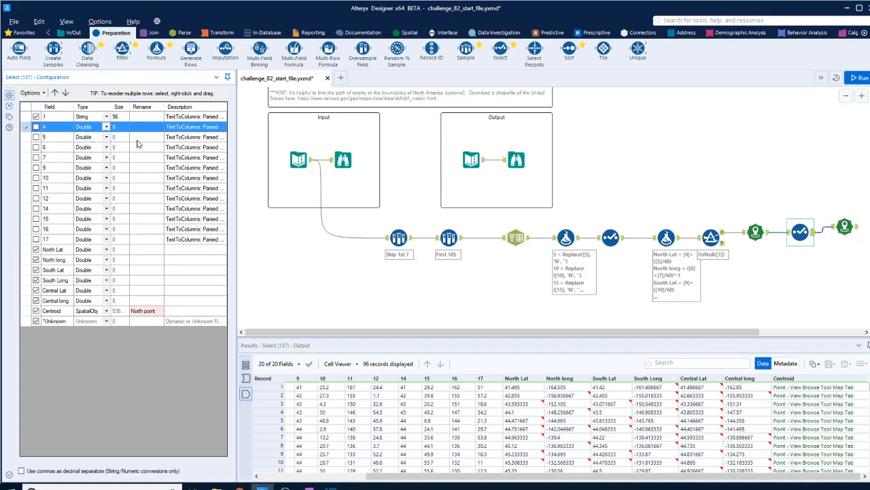
pyautogui.click(141, 117)
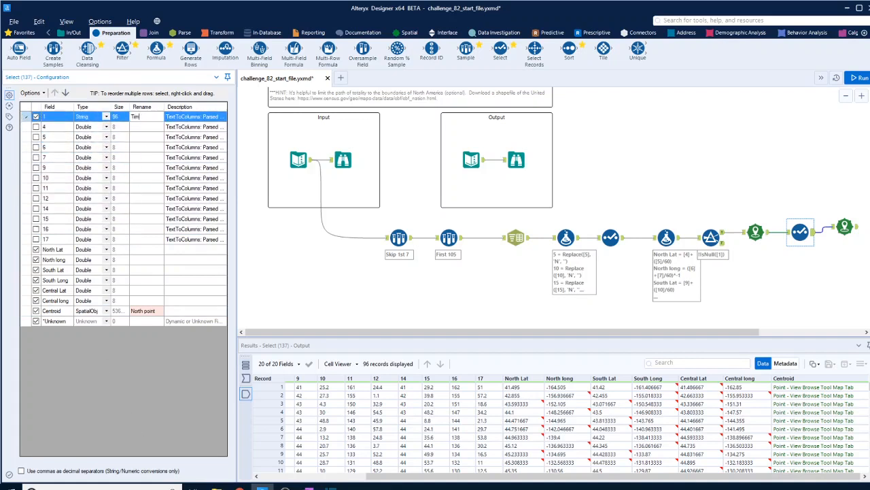
# - Set the second Create Points tool to X South Long and Y South Lat, followed by a Select tool naming its output South point
pyautogui.click(845, 227)
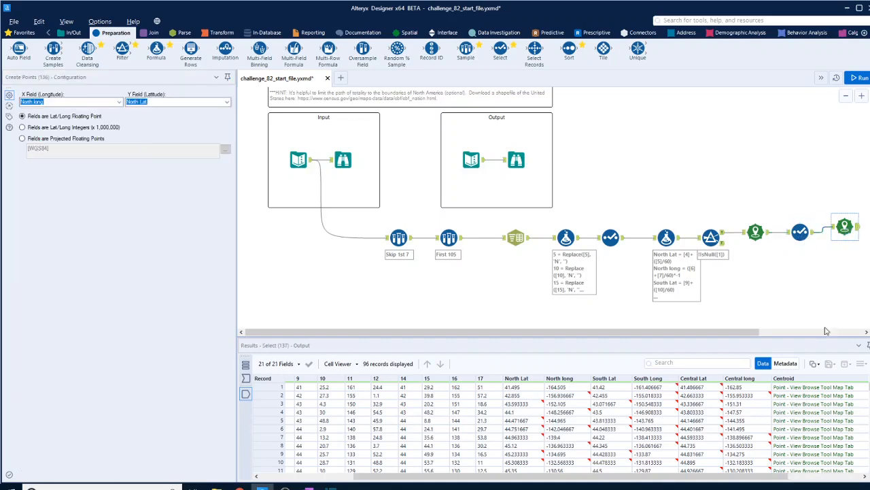
pyautogui.click(118, 101)
pyautogui.click(55, 139)
pyautogui.click(227, 102)
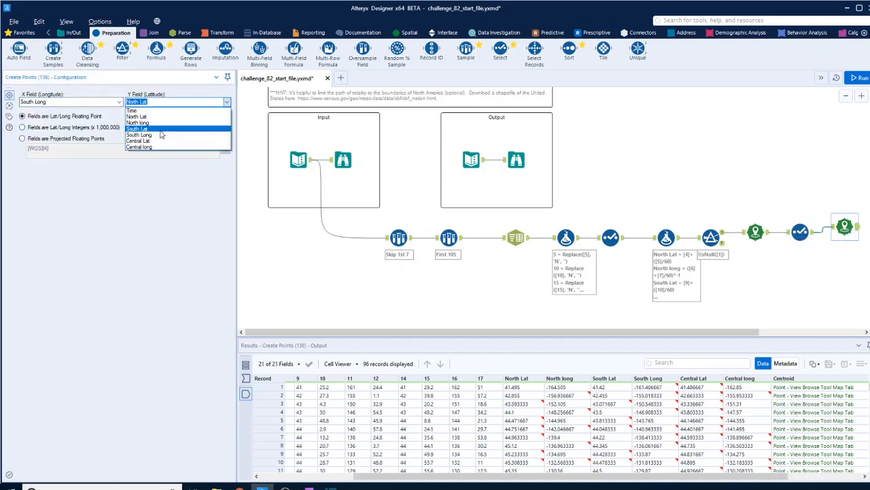
pyautogui.click(170, 119)
pyautogui.hotkey('ctrl', 'r')
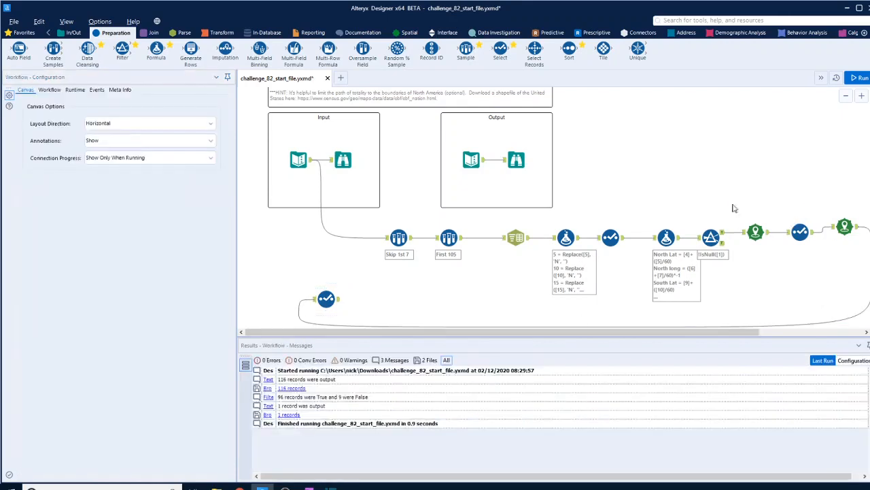
# - Append another Create Points and Select pair for the central limit, naming its spatial field central point
pyautogui.click(416, 309)
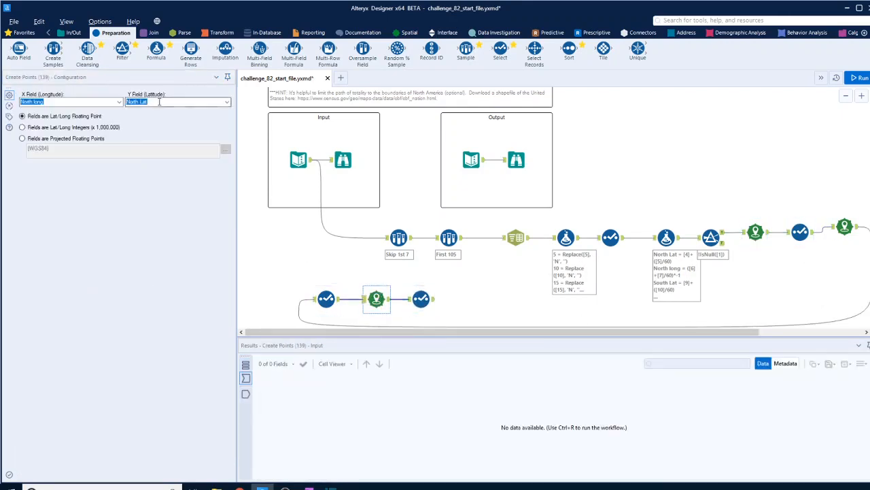
pyautogui.click(226, 101)
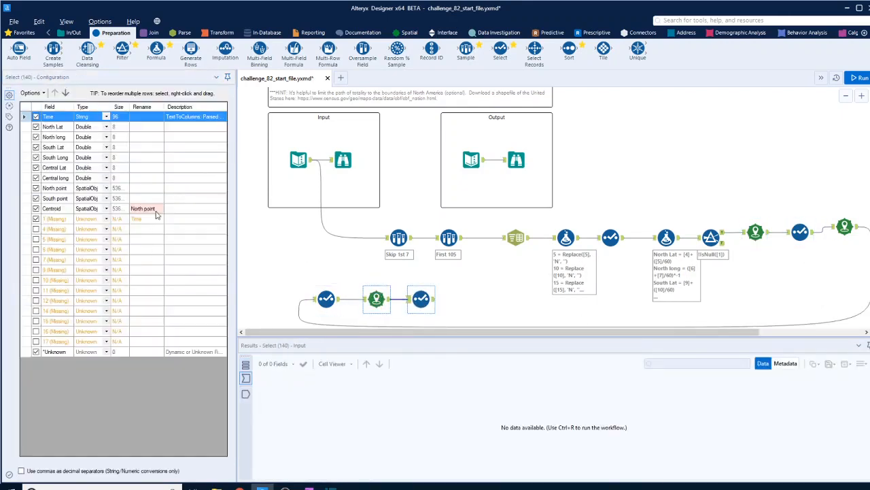
pyautogui.click(259, 209)
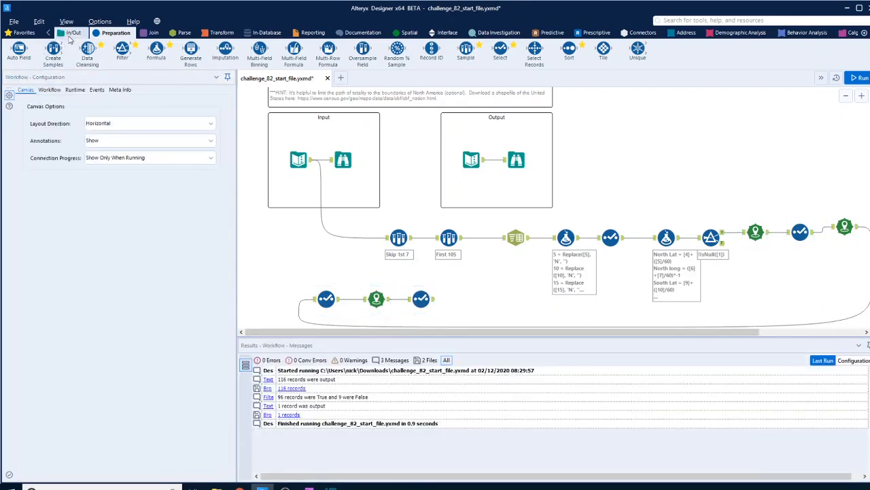
# - Add a Browse tool after the last Select tool, run the workflow, and map the points on the Alteryx Streets base map
pyautogui.click(30, 37)
pyautogui.moveTo(19, 48); pyautogui.dragTo(495, 300)
pyautogui.hotkey('ctrl', 'r')
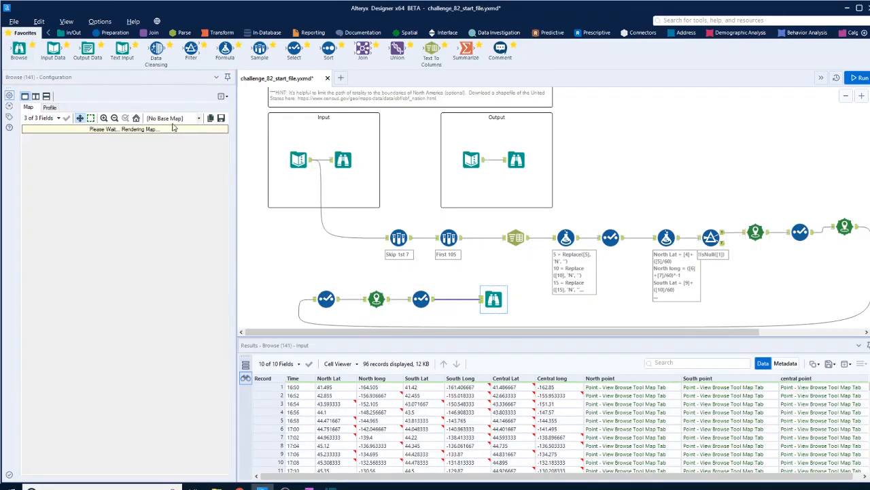
pyautogui.click(198, 119)
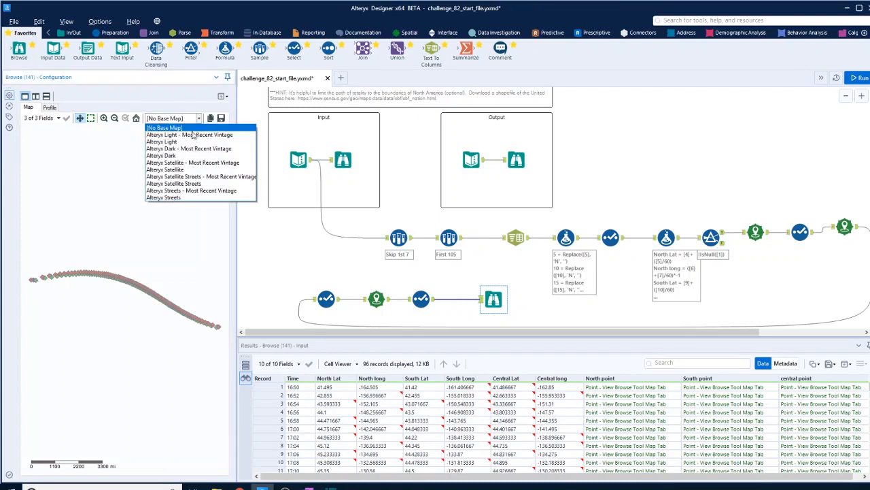
pyautogui.click(175, 198)
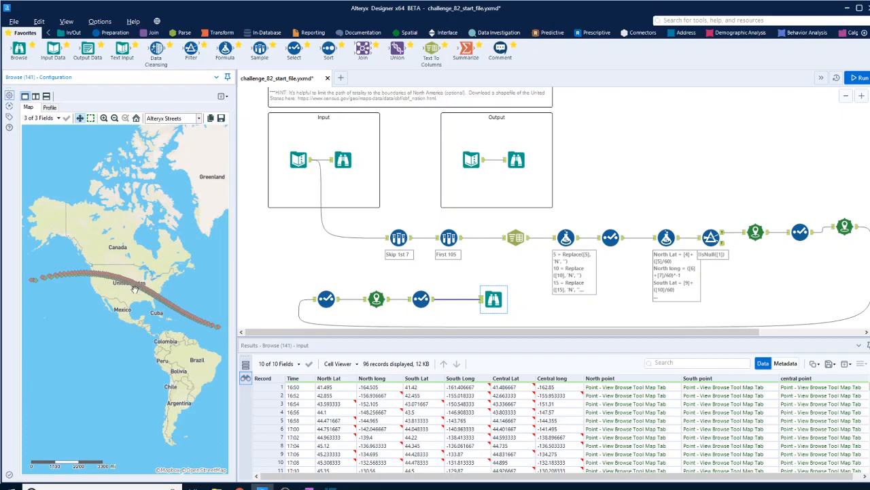
# - Examine the northern, central and southern limit points across the United States on the map
pyautogui.scroll(5, 134, 286)
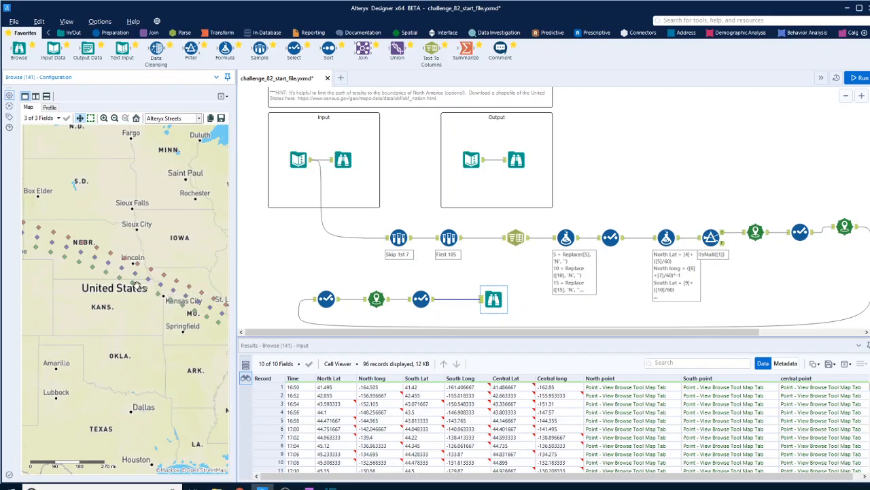
pyautogui.scroll(-5, 135, 286)
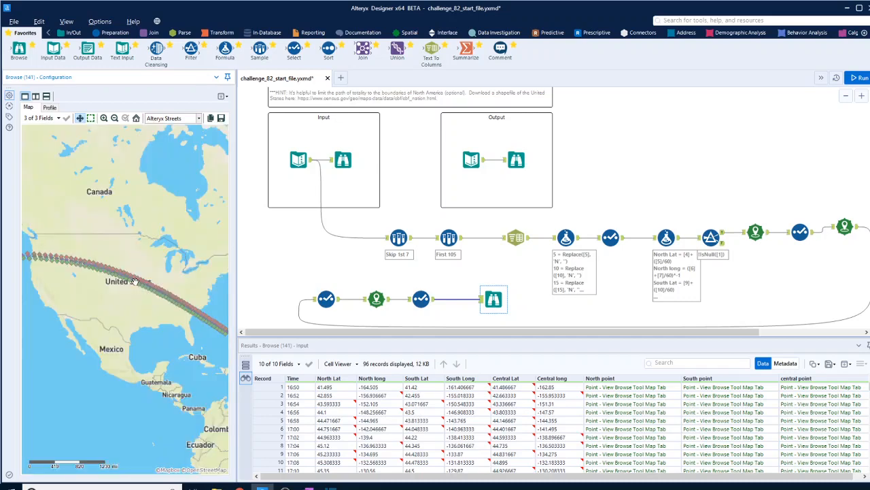
pyautogui.scroll(-2, 135, 281)
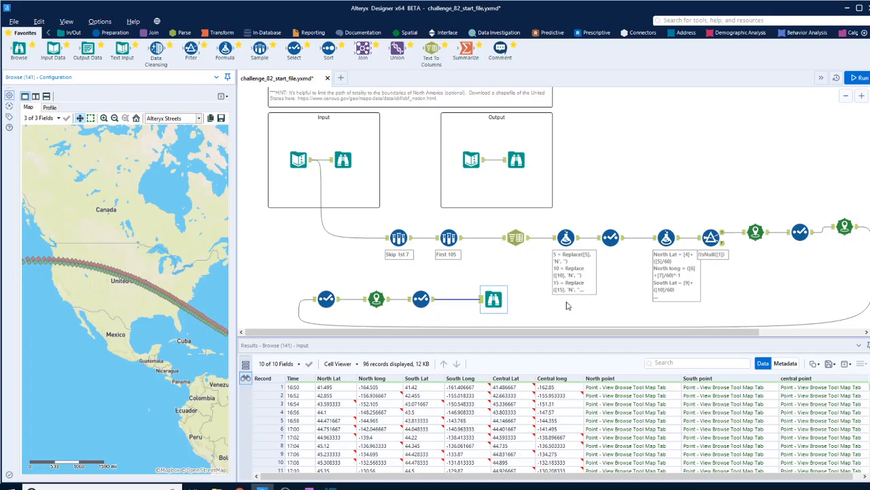
# - Move the last Browse tool aside and place a Text Input tool below the workflow's second row
pyautogui.scroll(-2, 567, 305)
pyautogui.moveTo(493, 261); pyautogui.dragTo(526, 251)
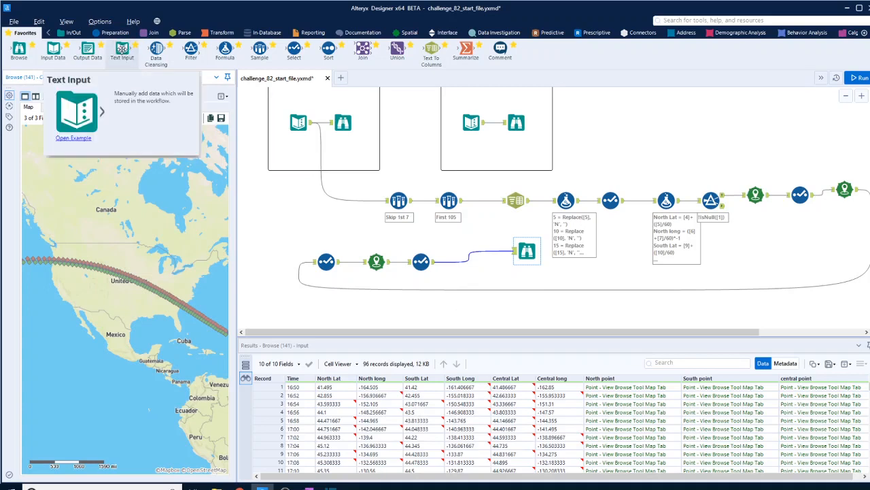
pyautogui.moveTo(123, 49); pyautogui.dragTo(309, 307)
# - Copy New York City's latitude 40.730610 from its LatLong.net page in the browser into the Text Input tool and name the column Lat
pyautogui.click(239, 487)
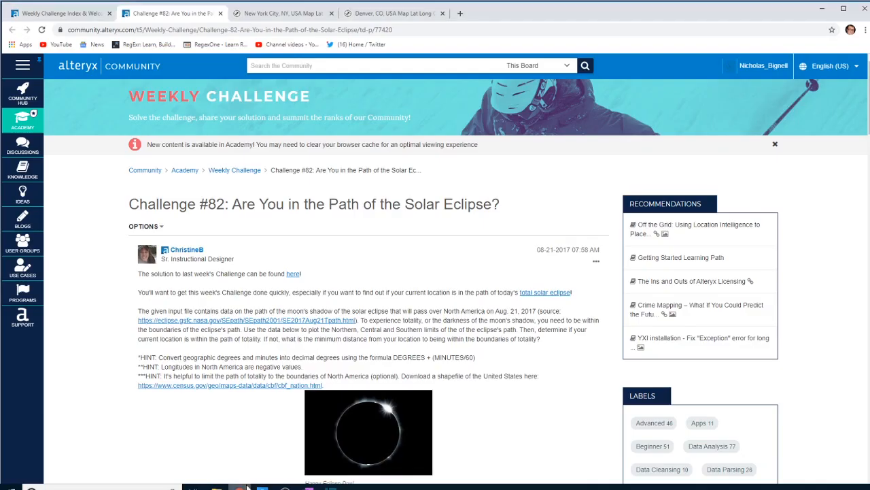
pyautogui.click(282, 13)
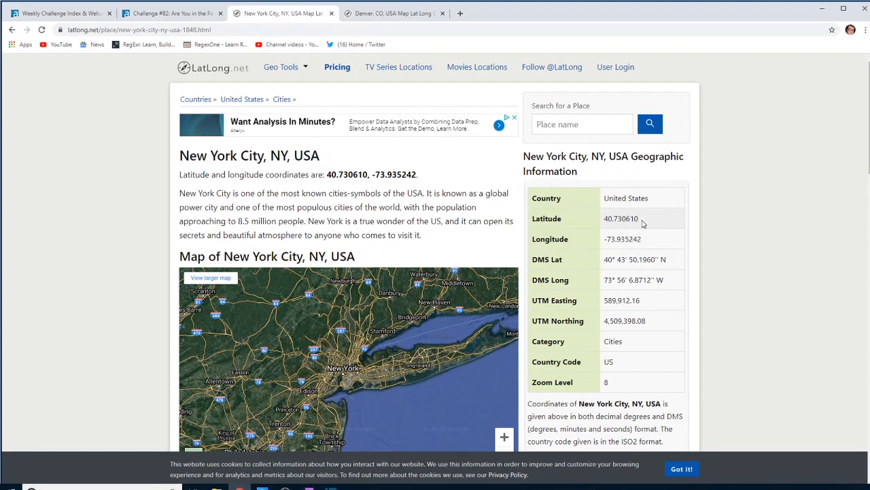
pyautogui.moveTo(643, 223); pyautogui.dragTo(602, 223)
pyautogui.hotkey('ctrl', 'c')
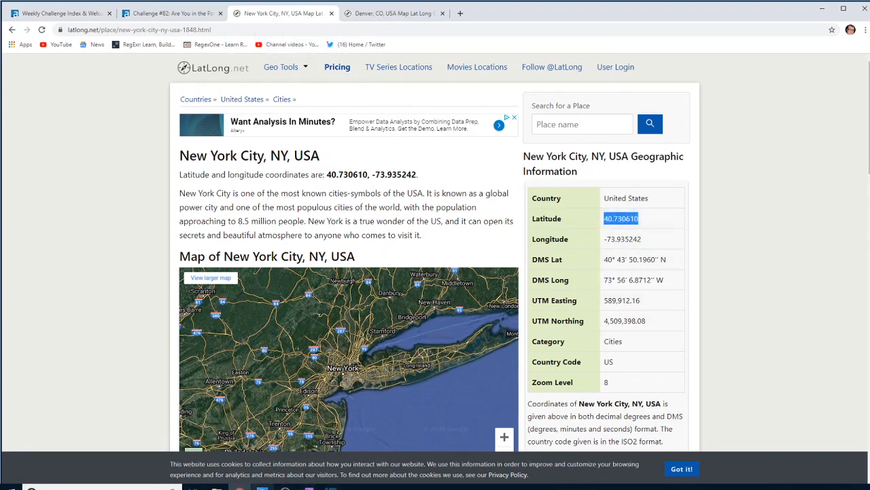
pyautogui.click(263, 487)
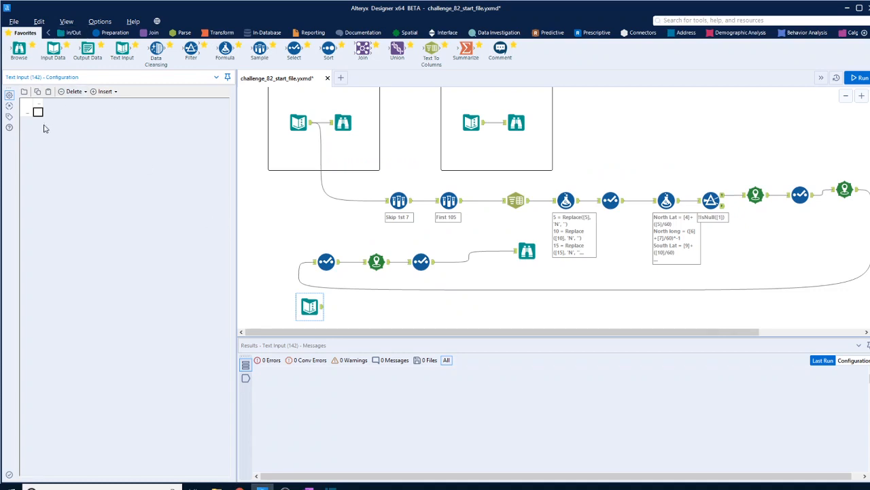
pyautogui.hotkey('ctrl', 'v')
pyautogui.doubleClick(39, 101)
pyautogui.write('Lat')
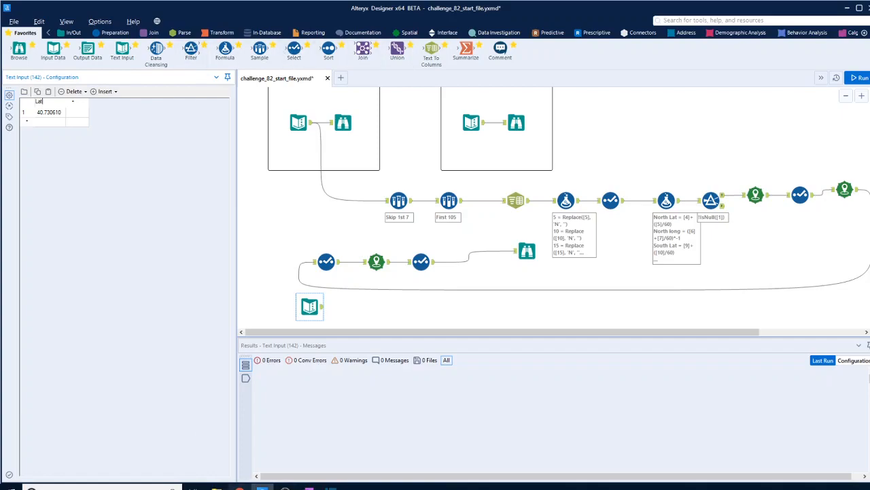
# - Copy New York City's longitude -73.935242 from the browser into a second Text Input column named Long, and run the workflow
pyautogui.click(239, 487)
pyautogui.moveTo(654, 239); pyautogui.dragTo(605, 243)
pyautogui.hotkey('ctrl', 'c')
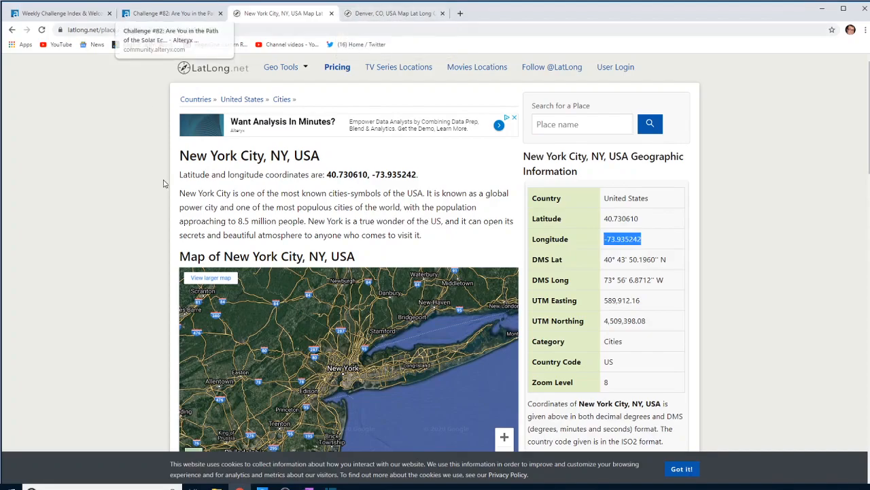
pyautogui.click(270, 485)
pyautogui.click(77, 123)
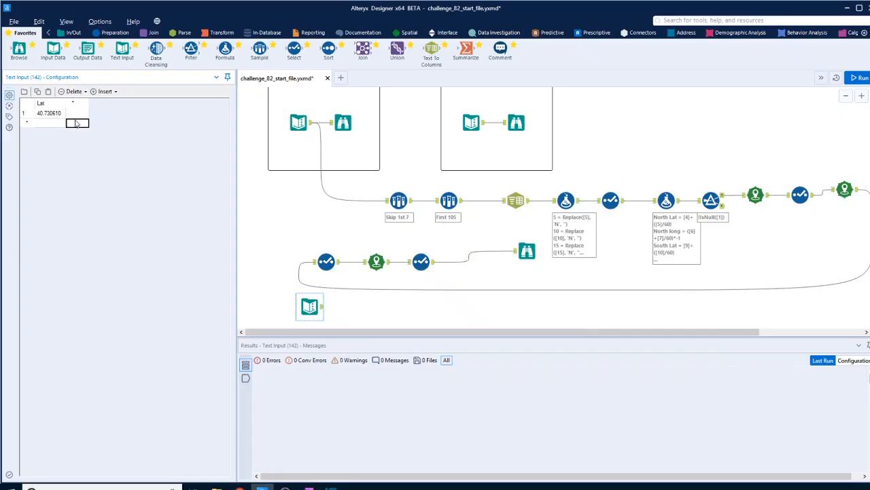
pyautogui.click(77, 113)
pyautogui.hotkey('ctrl', 'v')
pyautogui.click(82, 104)
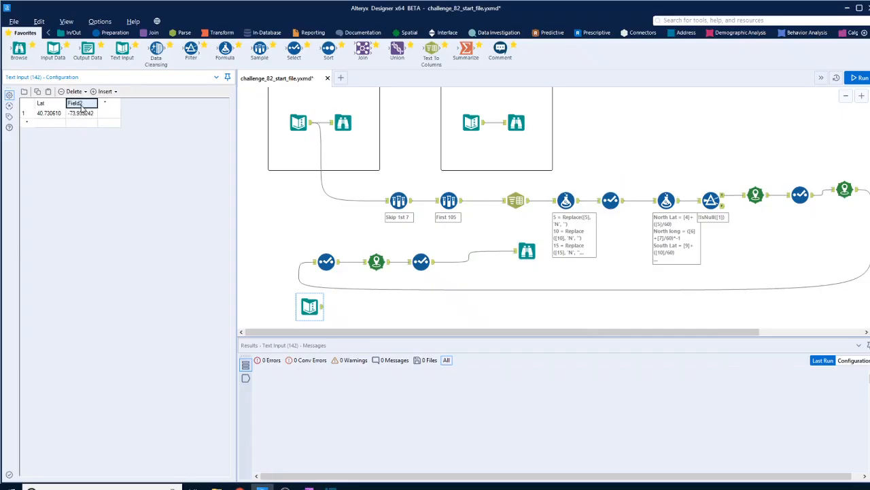
pyautogui.write('Long')
pyautogui.rightClick(129, 107)
pyautogui.click(401, 306)
pyautogui.hotkey('ctrl', 'r')
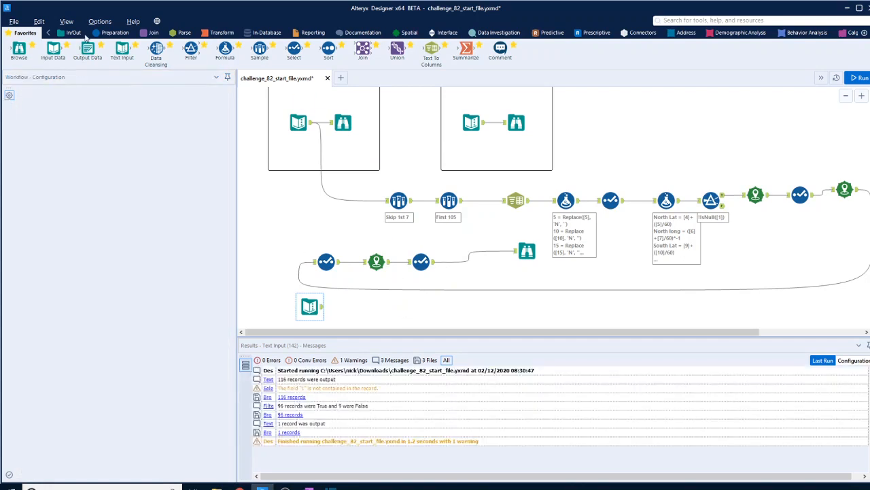
# - Connect a Create Points tool to the Text Input with X field Long and Y field Lat, and run the workflow
pyautogui.click(408, 33)
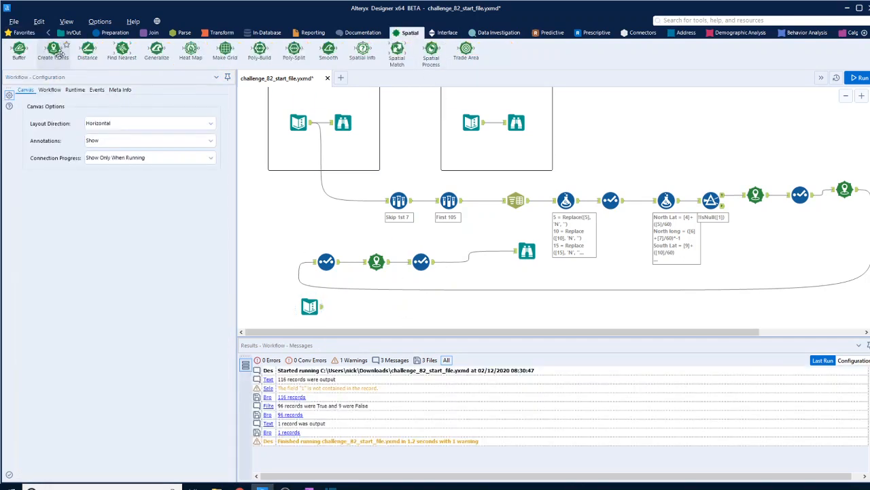
pyautogui.moveTo(53, 48); pyautogui.dragTo(367, 311)
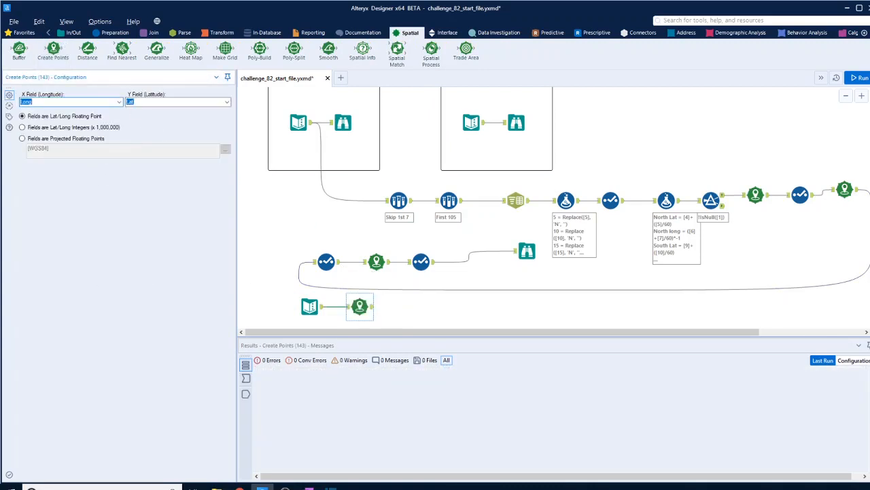
pyautogui.click(415, 299)
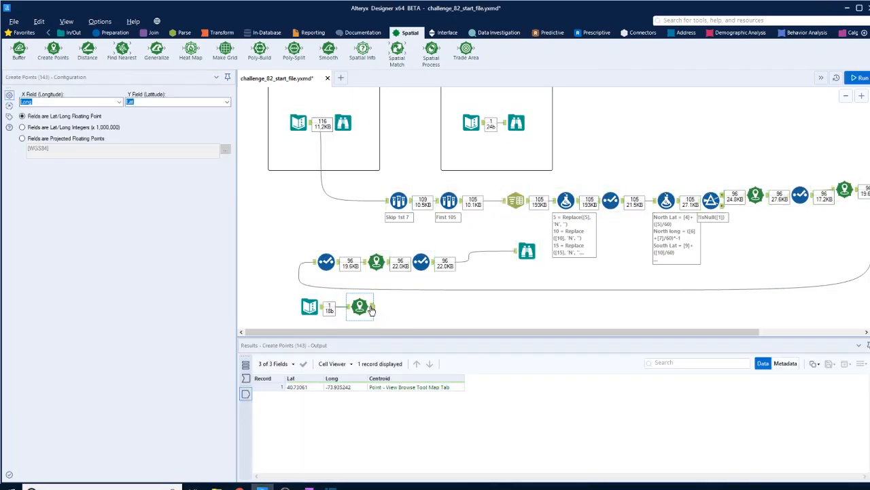
# - Connect a Poly-Build tool to the last Select tool as a Sequence Polygon of North point sequenced by Time, and run the workflow
pyautogui.click(433, 267)
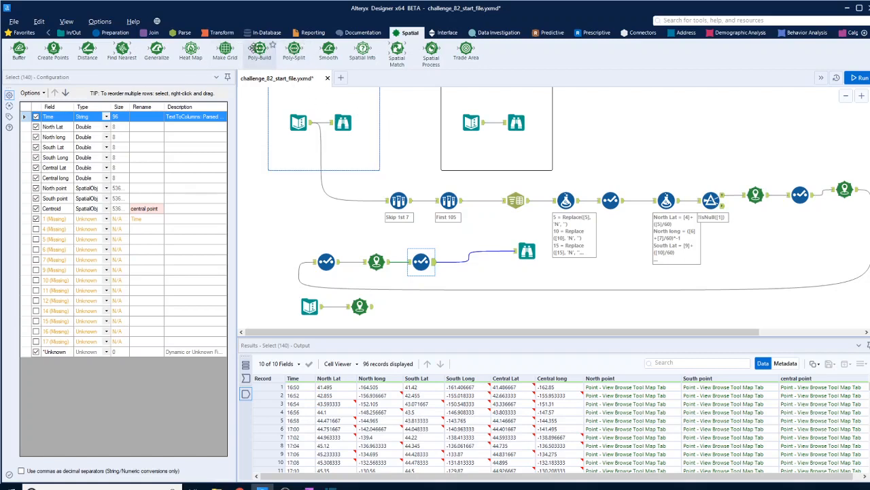
pyautogui.moveTo(259, 49); pyautogui.dragTo(510, 273)
pyautogui.moveTo(438, 267); pyautogui.dragTo(502, 273)
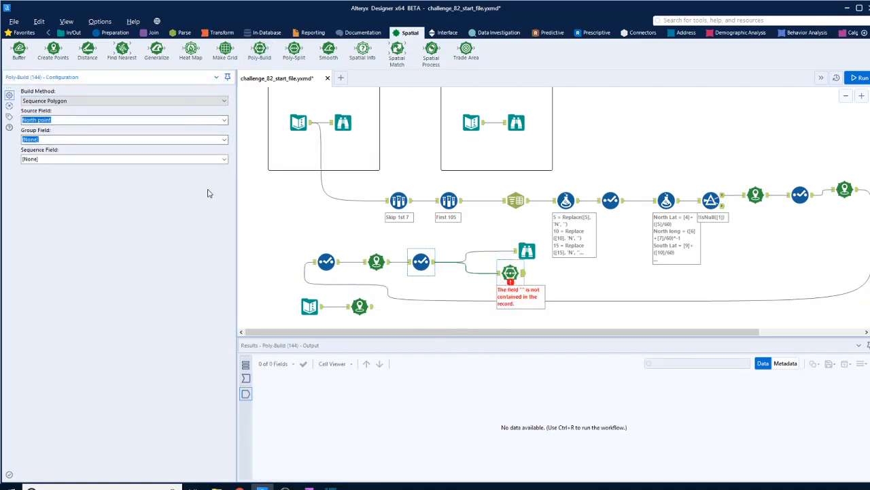
pyautogui.hotkey('ctrl', 'r')
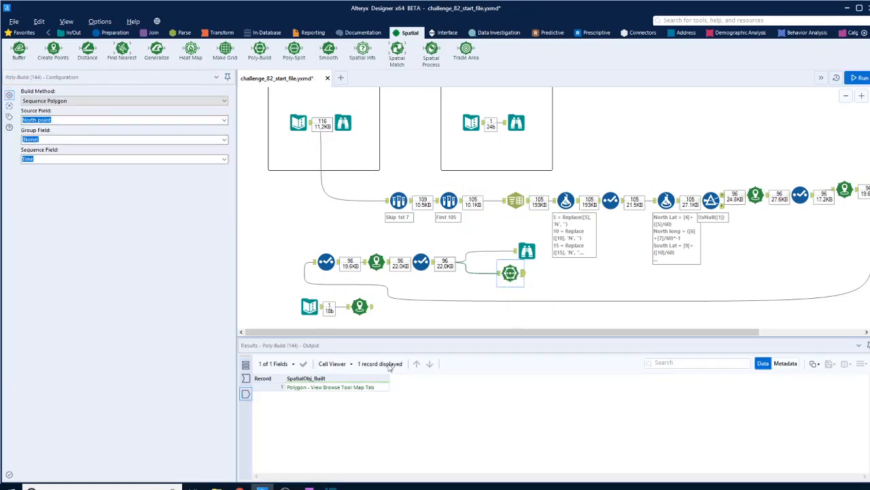
# - Add two more Poly-Build tools fed by the last Select tool, setting the third one's source field to central point
pyautogui.click(116, 32)
pyautogui.moveTo(500, 48); pyautogui.dragTo(582, 273)
pyautogui.moveTo(639, 302); pyautogui.dragTo(495, 282)
pyautogui.press('Delete')
pyautogui.click(512, 308)
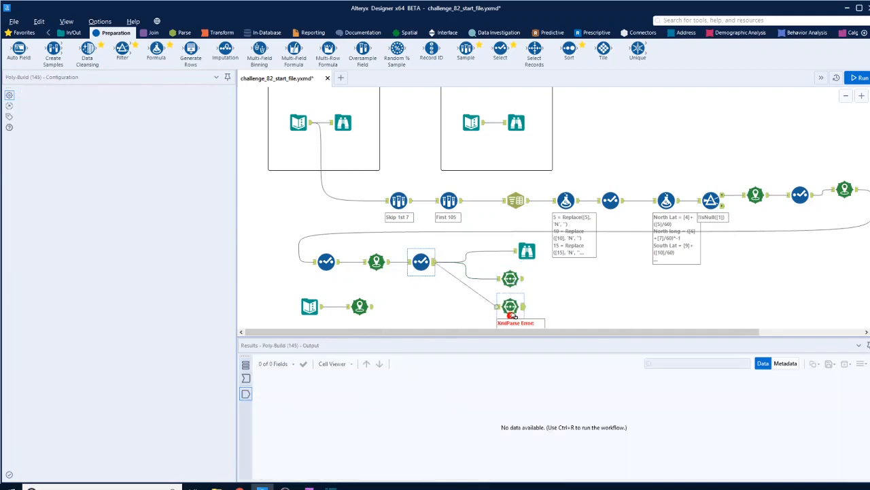
pyautogui.hotkey('ctrl', 'c')
pyautogui.hotkey('ctrl', 'v')
pyautogui.hotkey('ctrl', 'r')
pyautogui.click(204, 120)
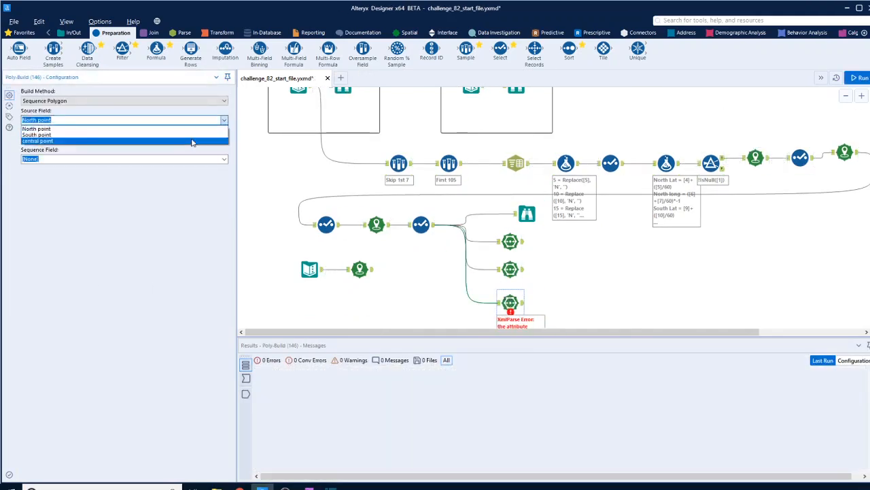
pyautogui.click(191, 142)
pyautogui.hotkey('ctrl', 'r')
# - Combine the three Poly-Build outputs with a Union tool set to Auto Config by Name, and run the workflow
pyautogui.click(154, 32)
pyautogui.moveTo(225, 49); pyautogui.dragTo(588, 241)
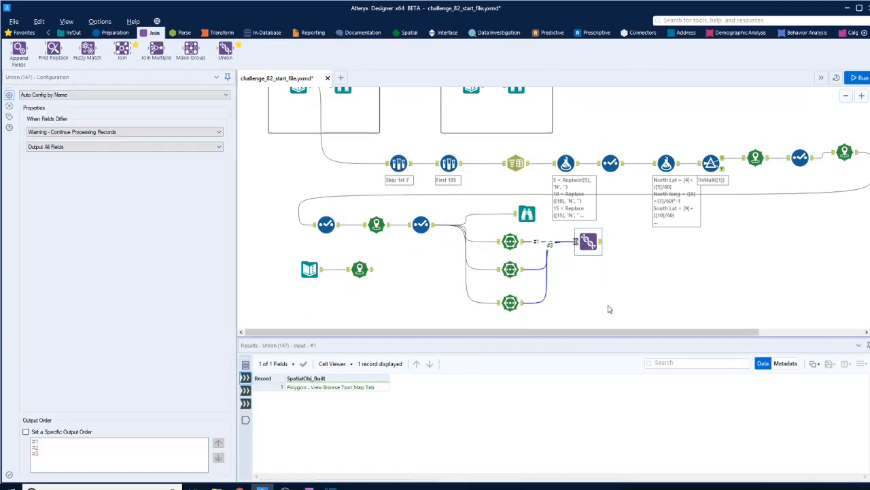
pyautogui.click(608, 309)
pyautogui.hotkey('ctrl', 'r')
# - Append a Poly-Build tool using SpatialObj_Built and a Browse tool after the Union, and run the workflow
pyautogui.click(409, 32)
pyautogui.moveTo(293, 49); pyautogui.dragTo(644, 242)
pyautogui.click(124, 108)
pyautogui.click(70, 32)
pyautogui.moveTo(19, 49); pyautogui.dragTo(701, 241)
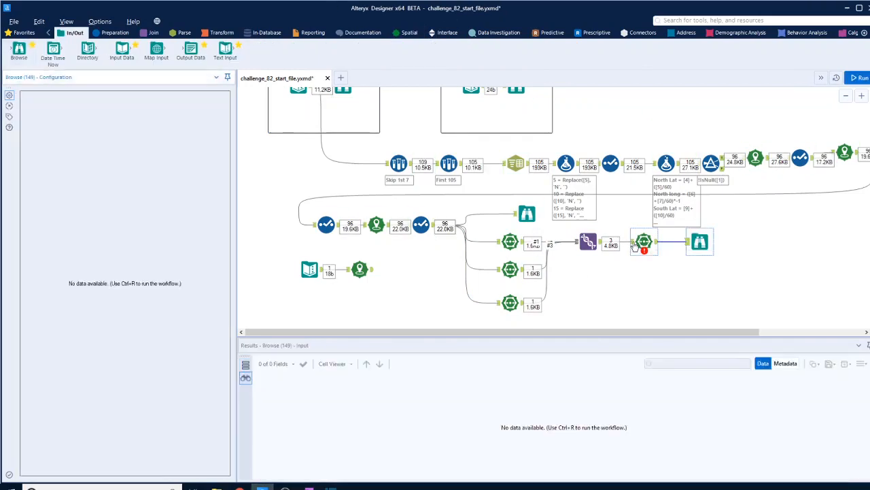
pyautogui.click(643, 243)
pyautogui.hotkey('ctrl', 'r')
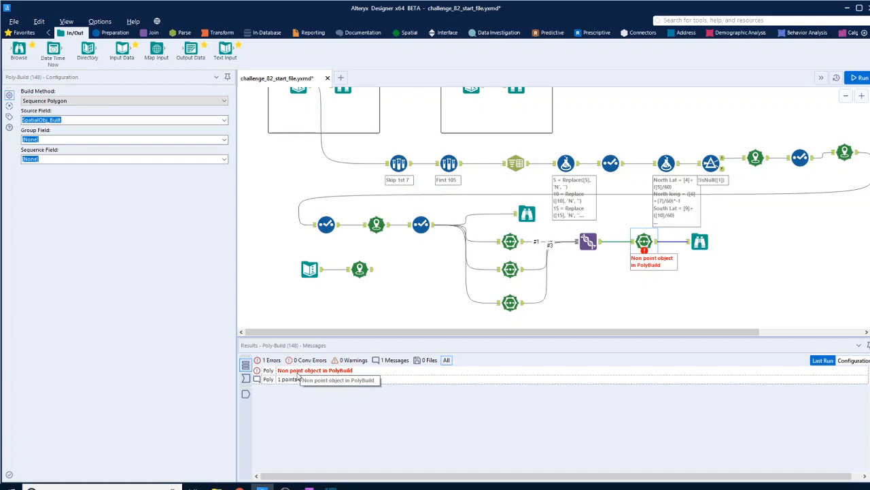
# - Add a Transpose tool and feed it from the last Select tool
pyautogui.click(428, 226)
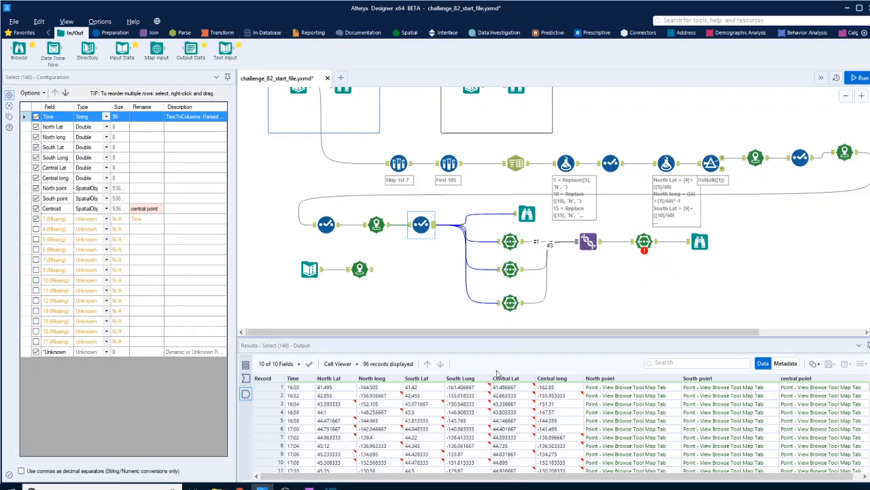
pyautogui.click(222, 33)
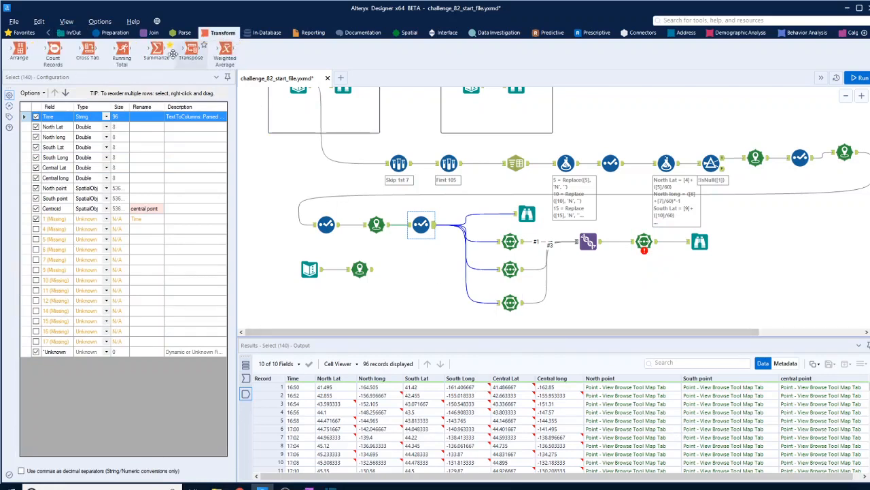
pyautogui.moveTo(191, 53); pyautogui.dragTo(651, 293)
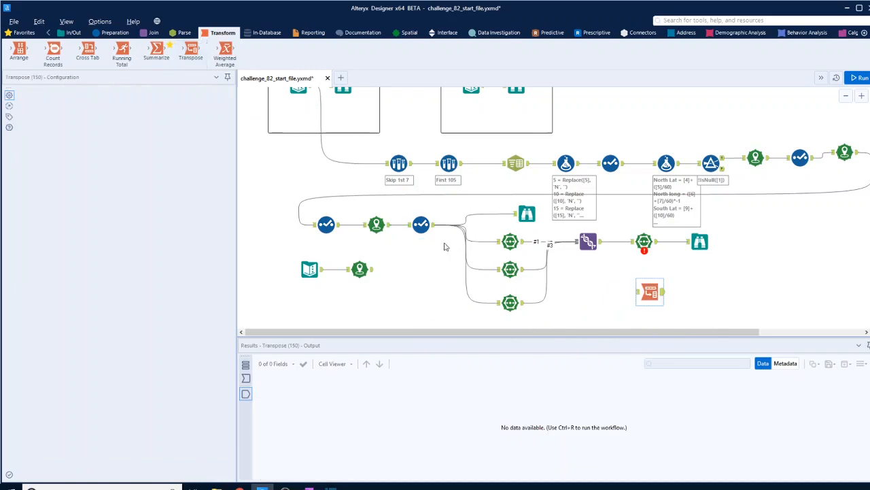
pyautogui.moveTo(435, 225); pyautogui.dragTo(649, 299)
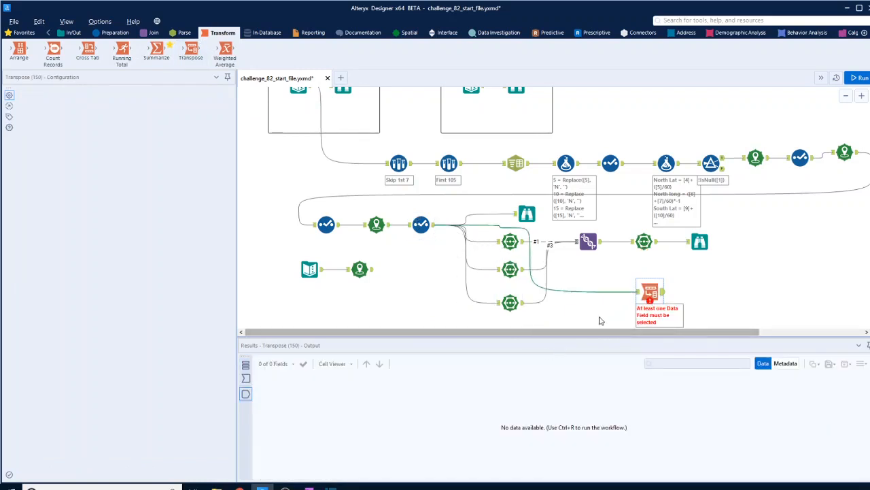
# - Delete the three parallel Poly-Build tools and the Union, and move the Transpose tool below the upper Browse tool
pyautogui.moveTo(600, 320); pyautogui.dragTo(486, 243)
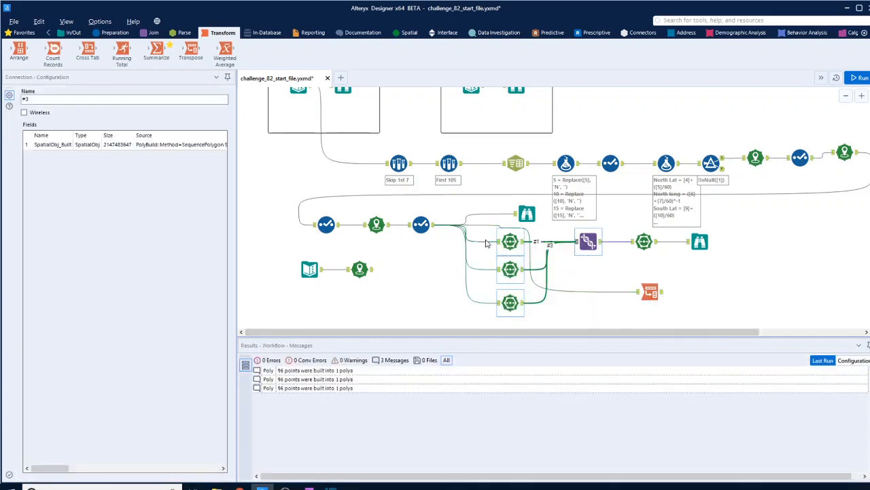
pyautogui.hotkey('ctrl', 'r')
pyautogui.press('Delete')
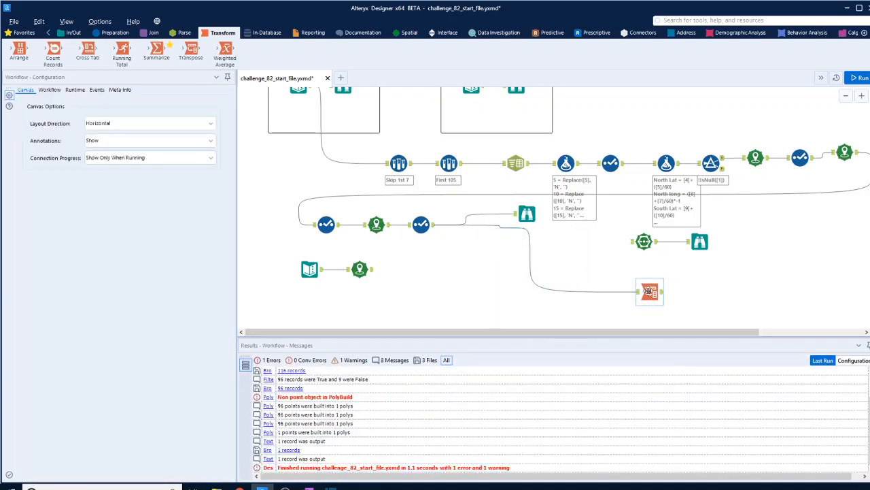
pyautogui.moveTo(649, 291); pyautogui.dragTo(549, 236)
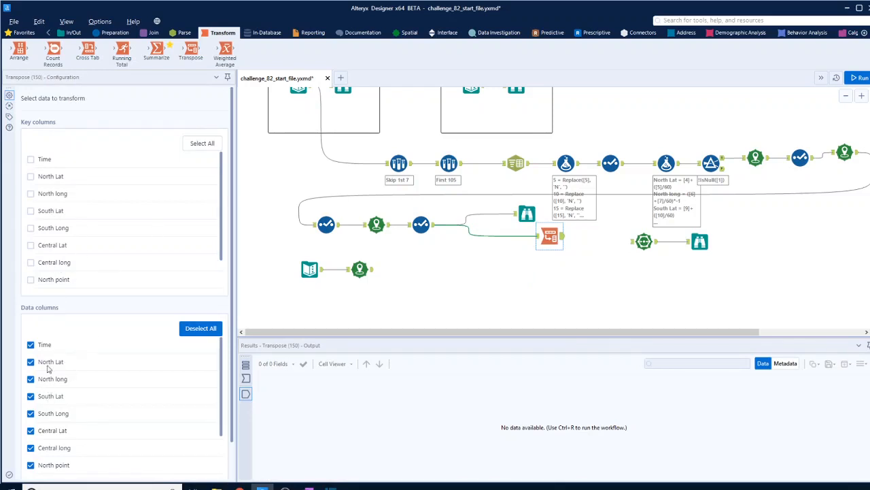
# - Limit the Transpose tool's data columns to North point, South point and central point, and run the workflow
pyautogui.click(190, 334)
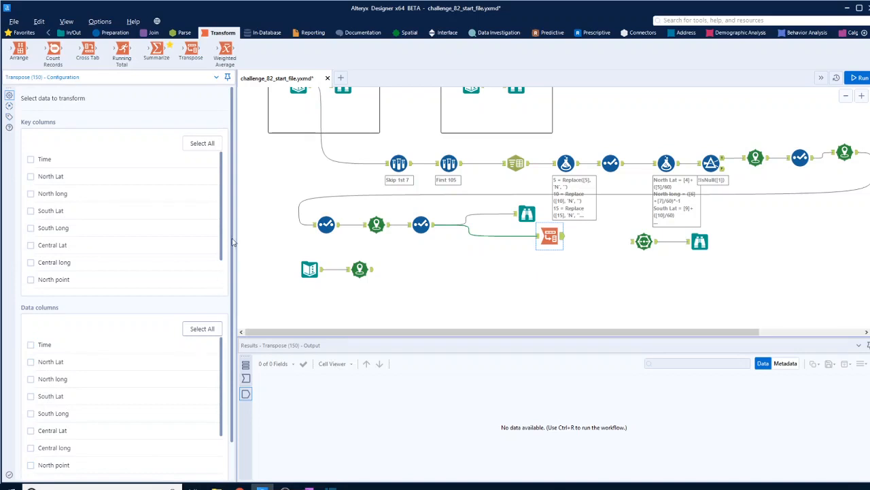
pyautogui.moveTo(220, 239); pyautogui.dragTo(227, 279)
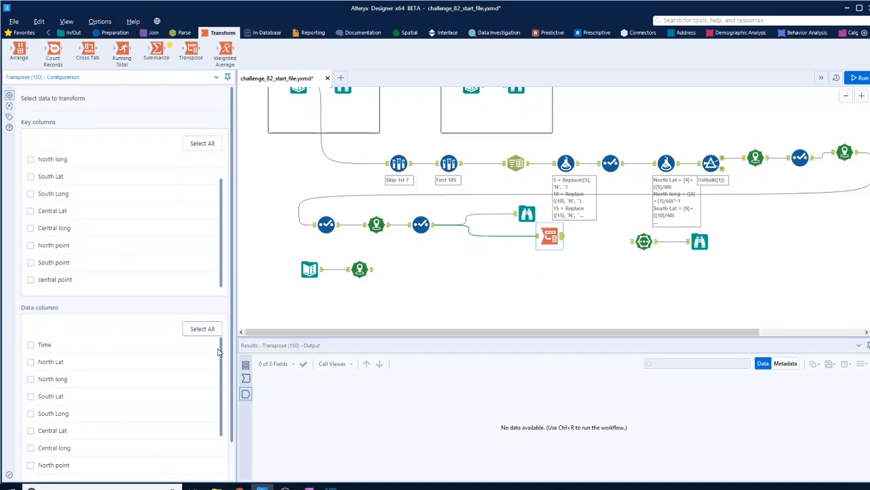
pyautogui.moveTo(219, 352); pyautogui.dragTo(208, 411)
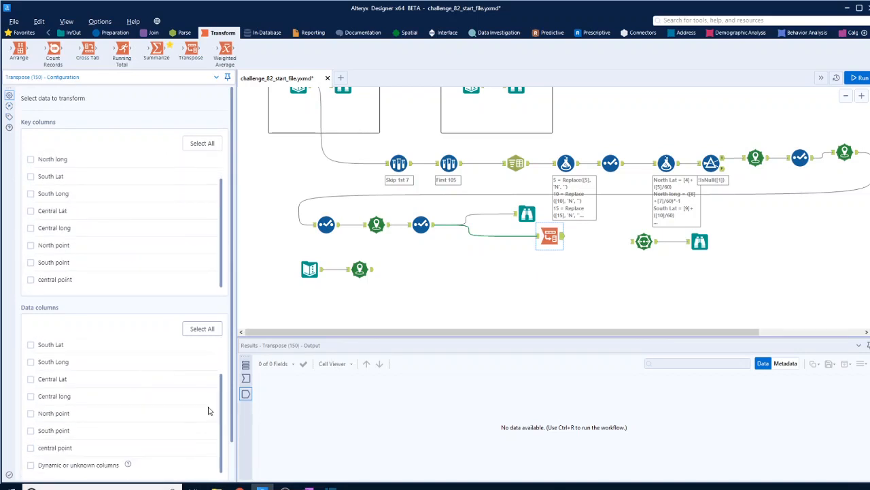
pyautogui.click(30, 413)
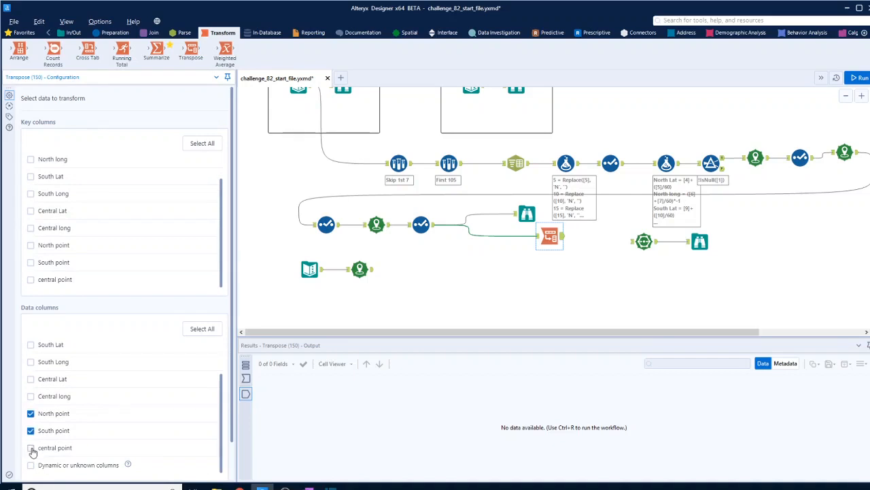
pyautogui.click(572, 255)
pyautogui.hotkey('ctrl', 'r')
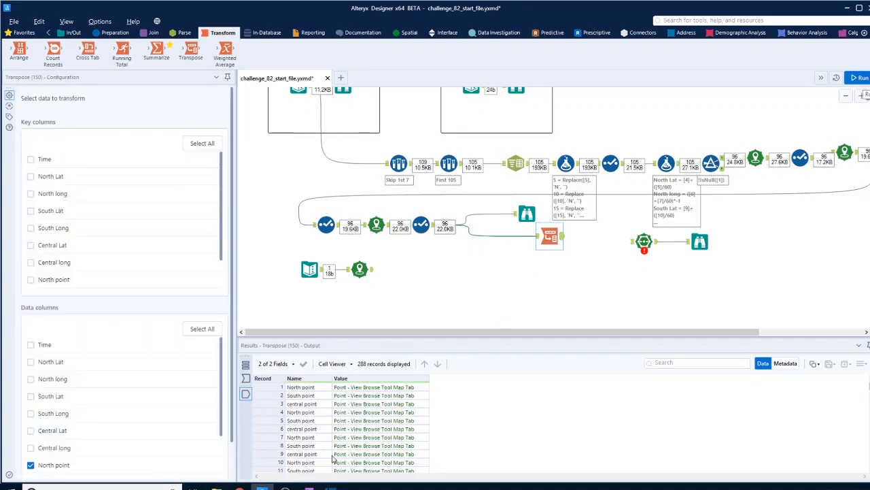
# - Feed the Transpose output into the Poly-Build tool as a Sequence Polygon from the Value field, run the workflow, and view the polygon
pyautogui.moveTo(568, 237); pyautogui.dragTo(643, 243)
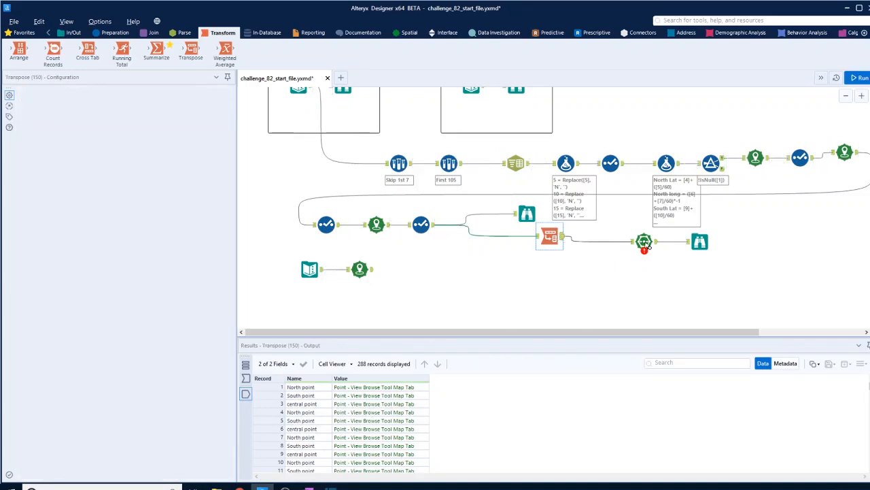
pyautogui.click(643, 242)
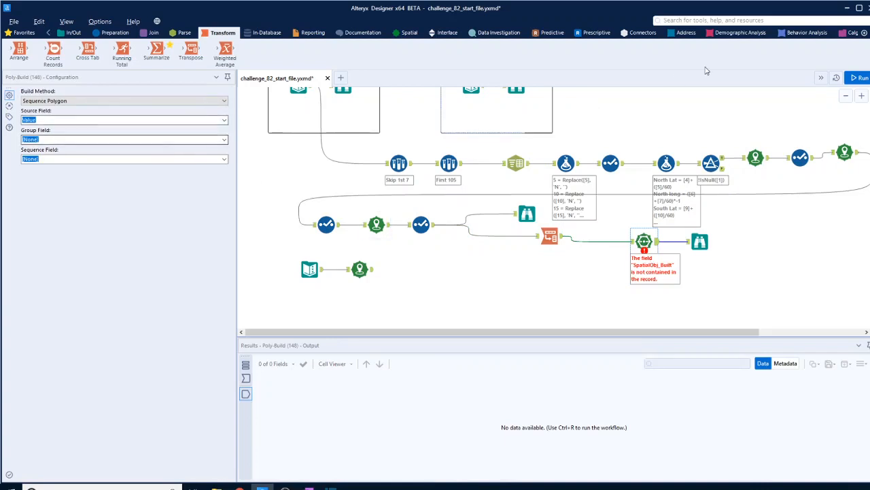
pyautogui.click(859, 78)
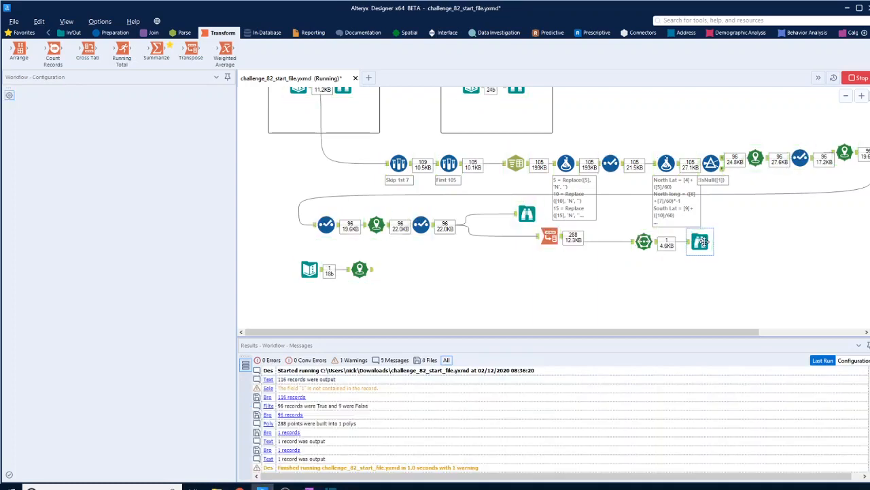
pyautogui.click(702, 242)
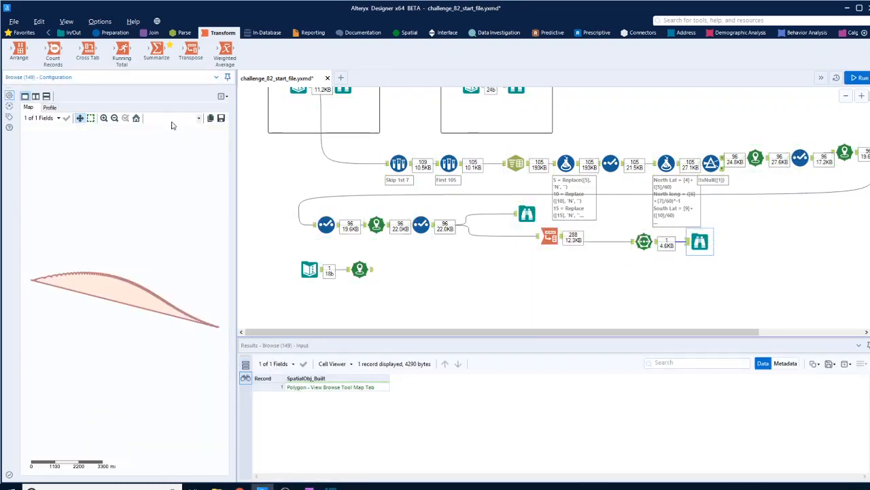
pyautogui.click(198, 118)
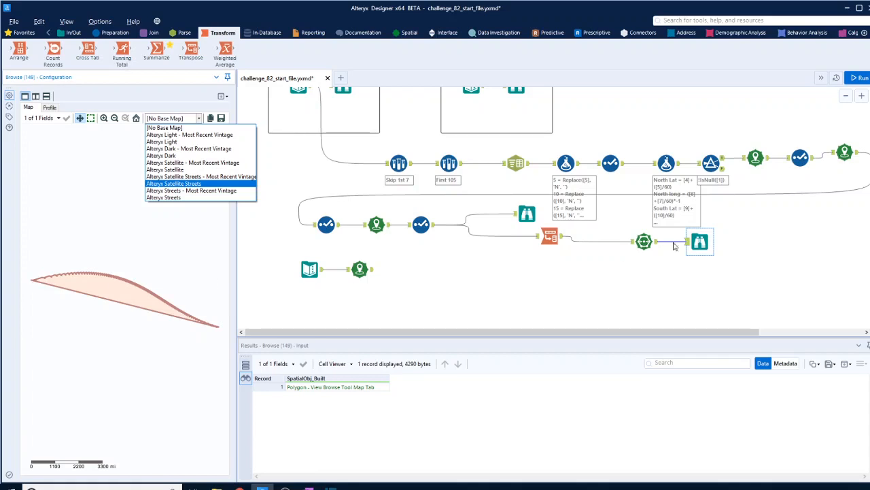
# - Add Time as a key column in the Transpose tool, rerun the workflow, and check the rebuilt polygon in the Browse tool
pyautogui.click(644, 241)
pyautogui.click(550, 236)
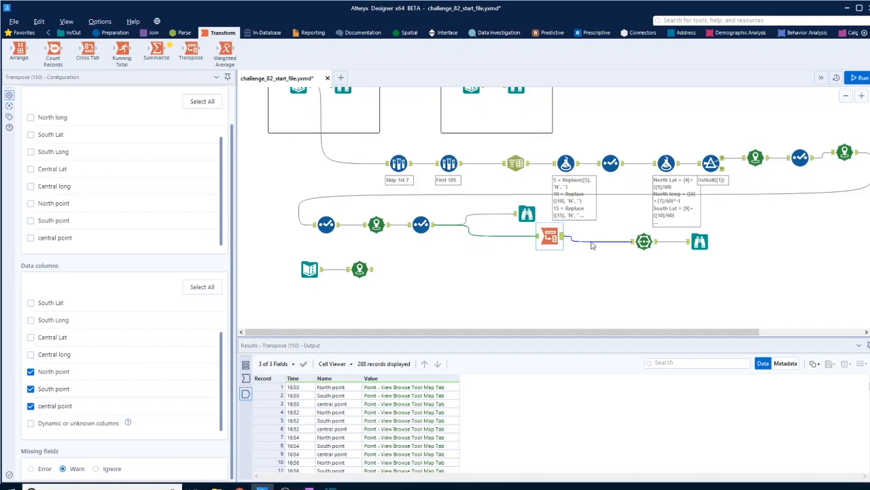
pyautogui.click(644, 241)
pyautogui.click(700, 242)
pyautogui.hotkey('ctrl', 'r')
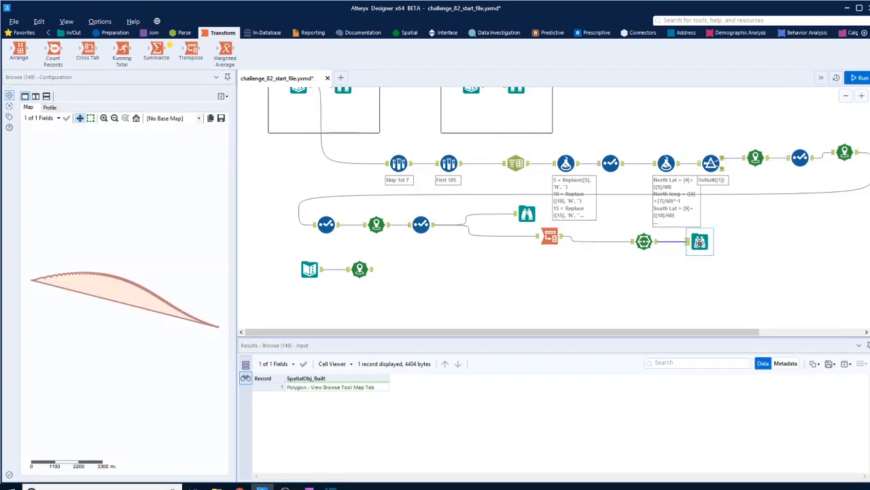
# - Delete the Transpose, Poly-Build and both connected Browse tools, and attach a new Browse tool to the last Select tool
pyautogui.click(681, 272)
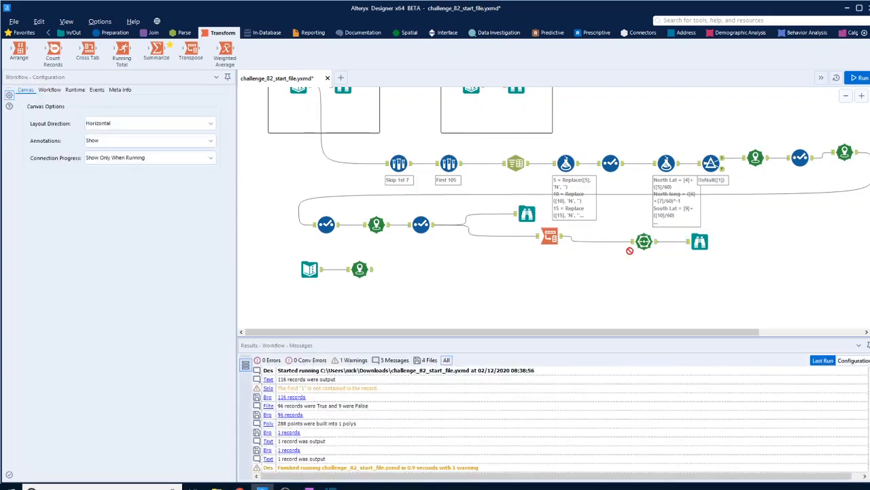
pyautogui.moveTo(750, 268); pyautogui.dragTo(509, 221)
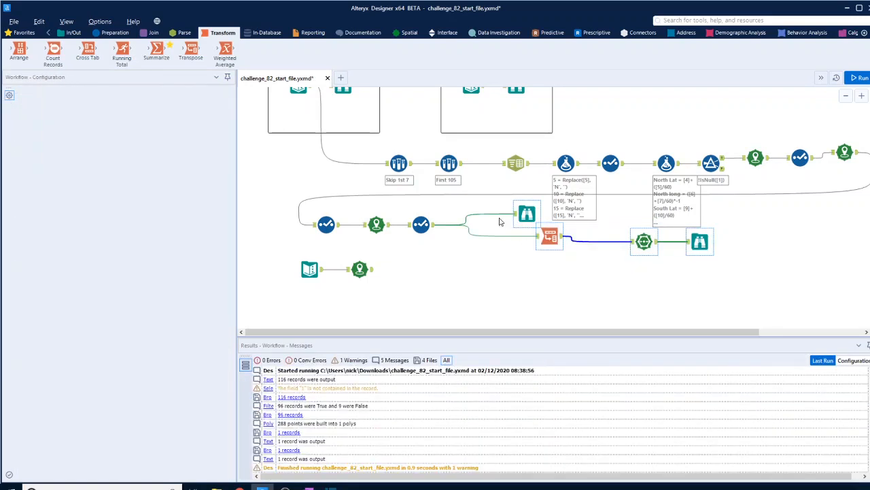
pyautogui.press('Delete')
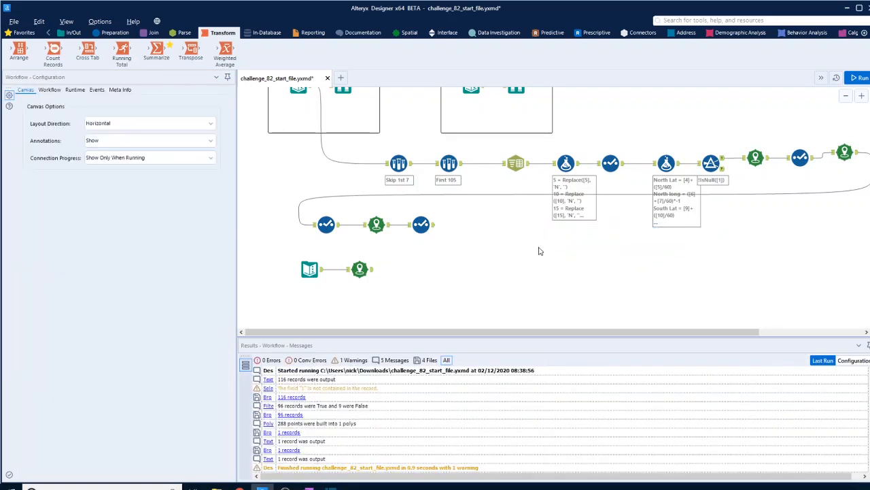
pyautogui.click(68, 33)
pyautogui.moveTo(19, 48); pyautogui.dragTo(492, 214)
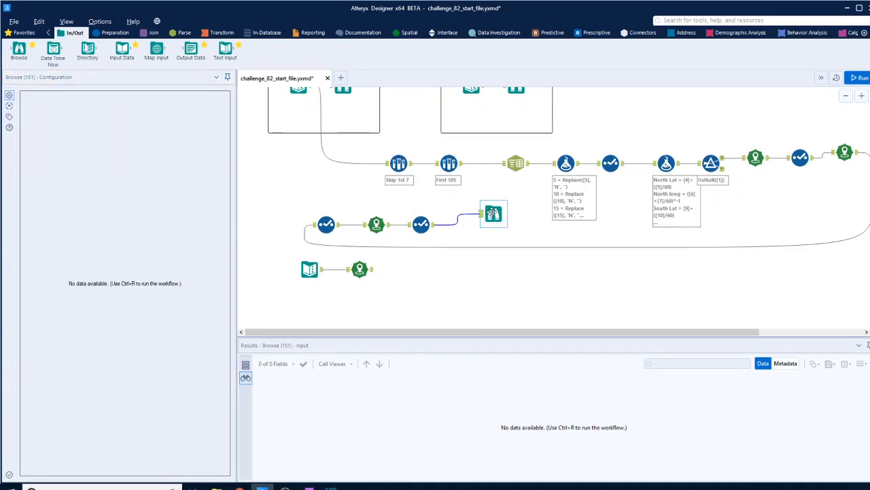
# - Add an Append Fields tool with the last Select as target and the lower Create Points as source, exclude source Lat and Long, and run the workflow
pyautogui.click(368, 270)
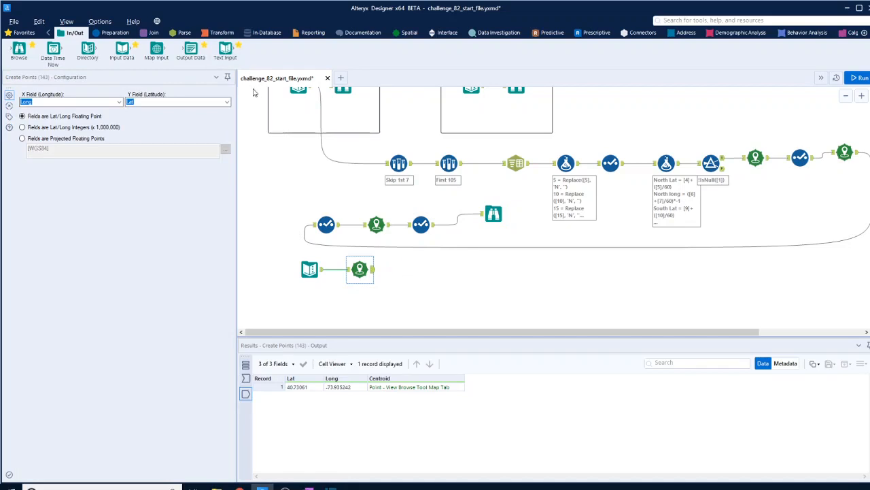
pyautogui.click(150, 32)
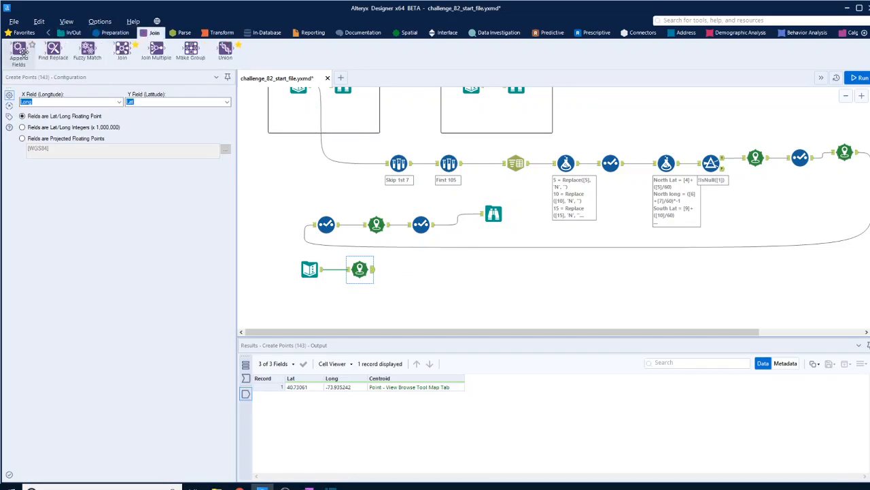
pyautogui.moveTo(19, 49); pyautogui.dragTo(509, 252)
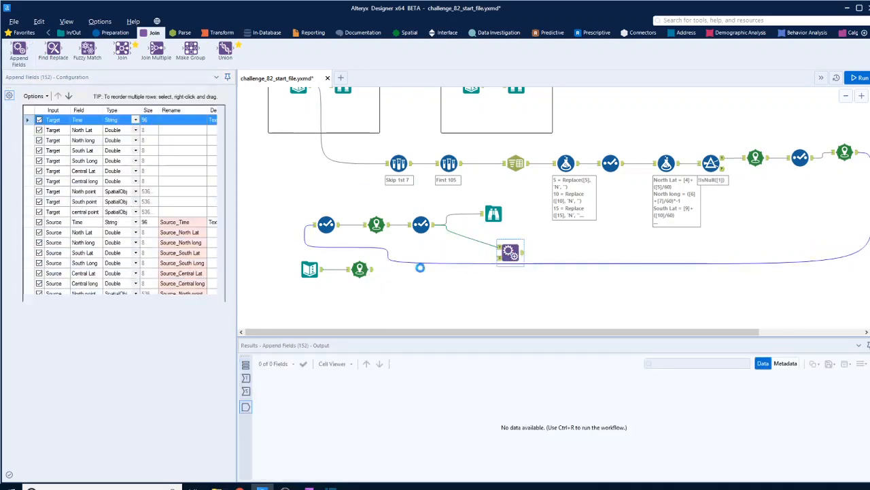
pyautogui.moveTo(419, 268); pyautogui.dragTo(500, 257)
pyautogui.hotkey('ctrl', 'r')
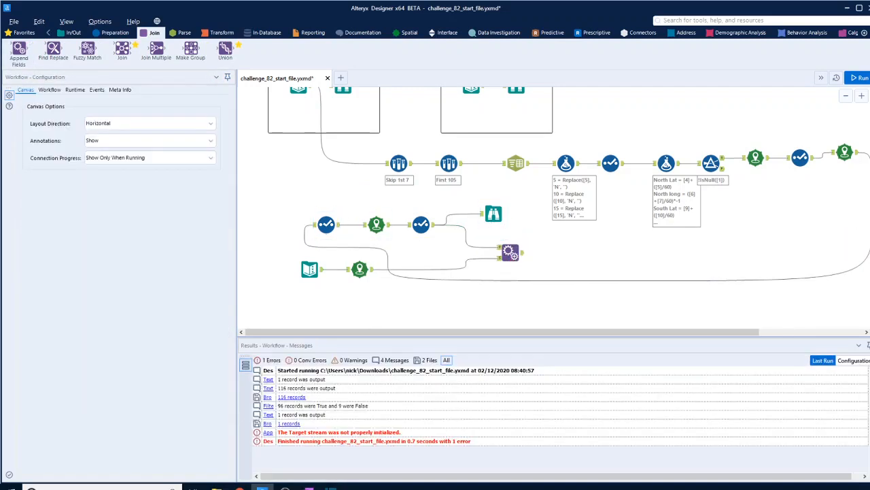
pyautogui.hotkey('ctrl', 'r')
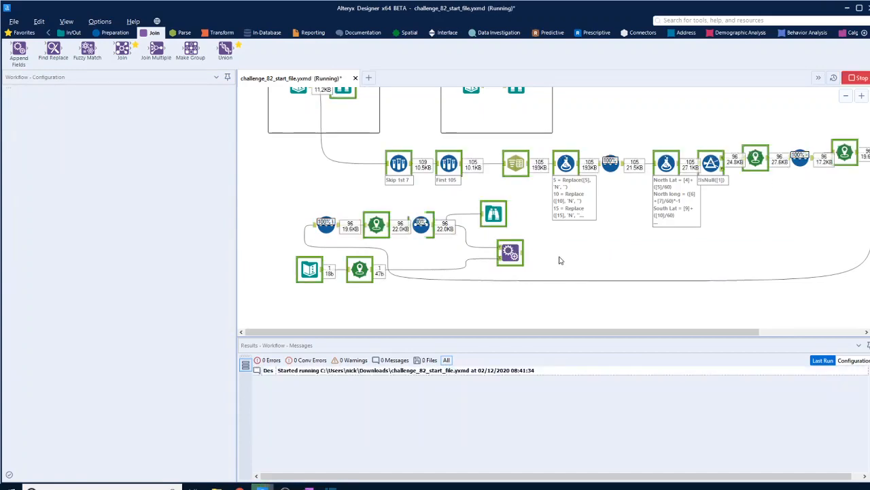
pyautogui.click(523, 256)
pyautogui.moveTo(662, 476); pyautogui.dragTo(751, 475)
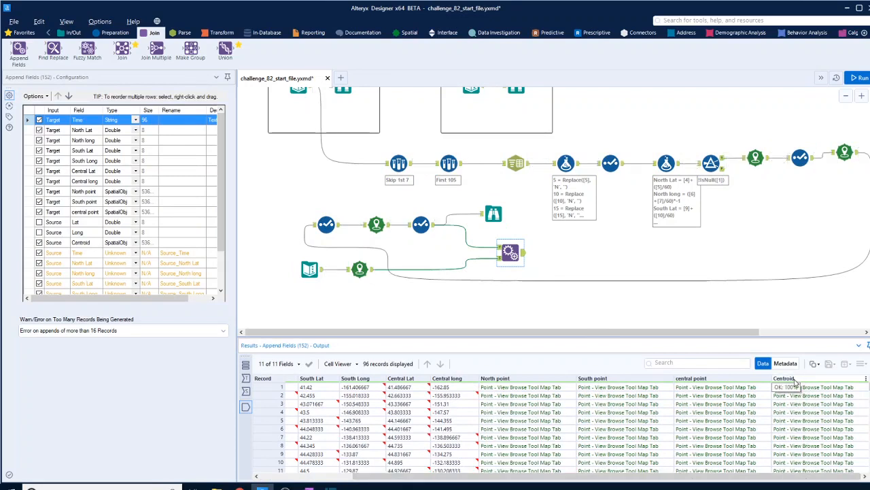
# - Insert a Select tool between the lower Create Points and Append Fields tools, rename Centroid to New York, and run the workflow
pyautogui.click(360, 269)
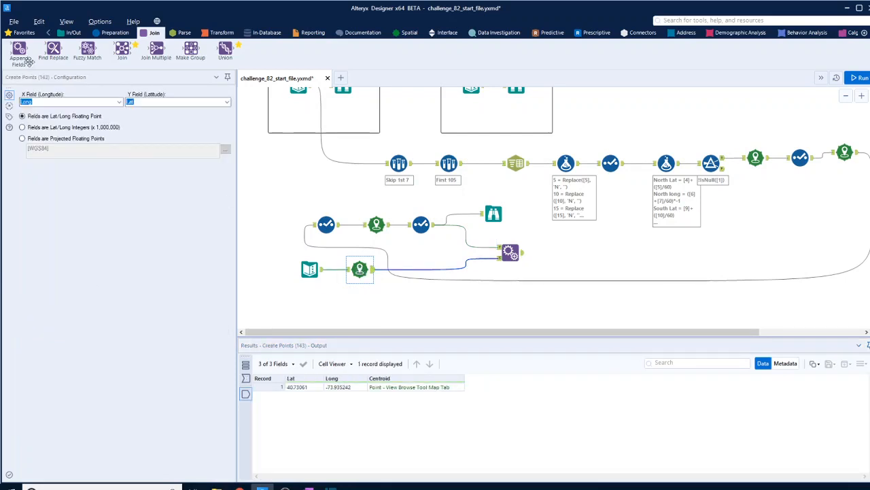
pyautogui.click(105, 34)
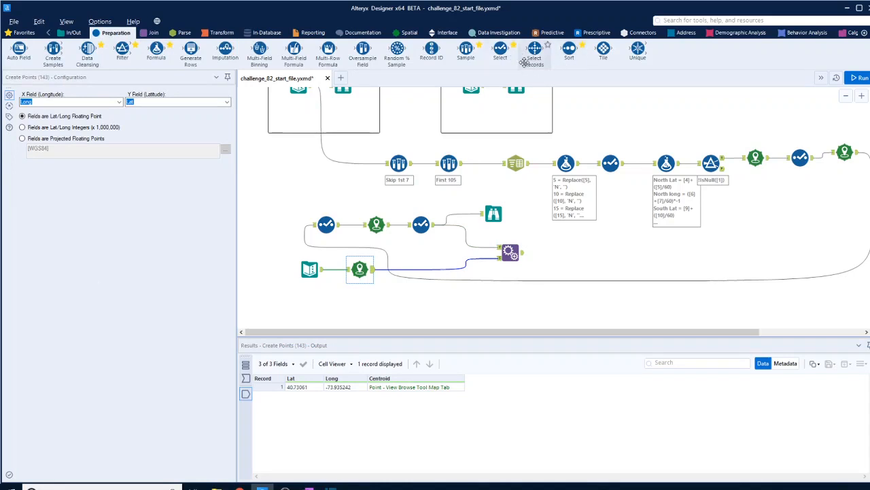
pyautogui.moveTo(500, 51); pyautogui.dragTo(421, 268)
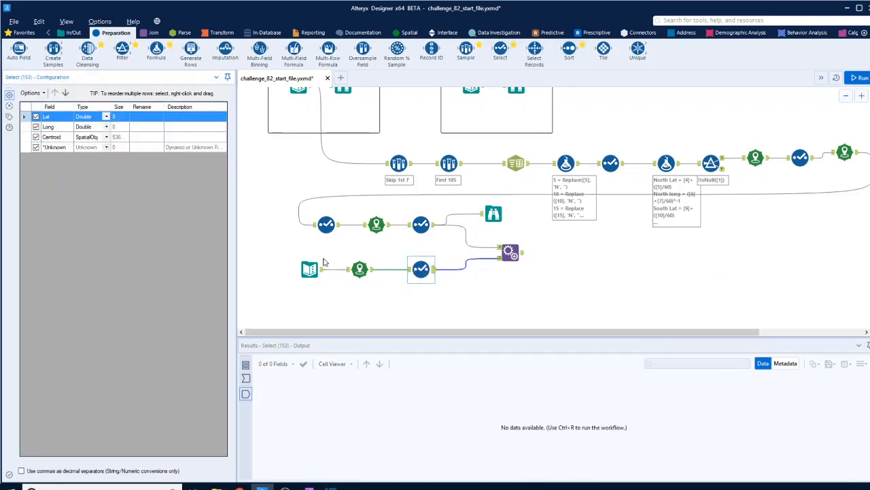
pyautogui.click(136, 138)
pyautogui.write('New York')
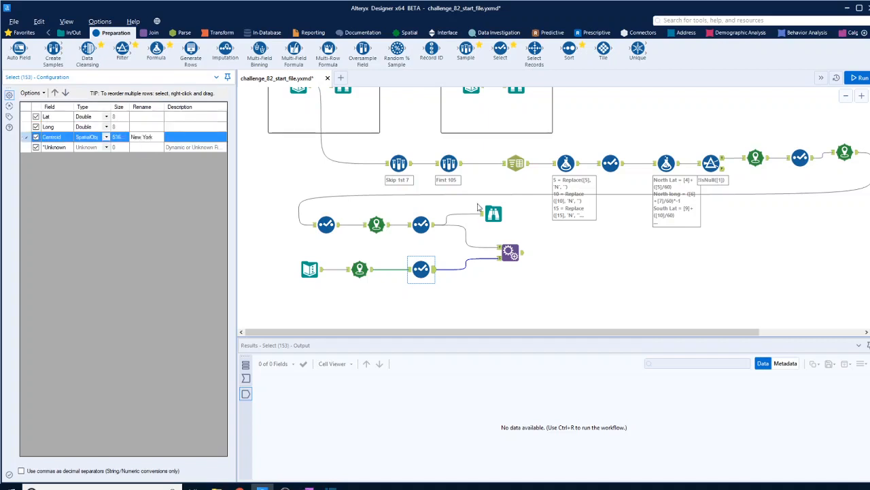
pyautogui.click(590, 271)
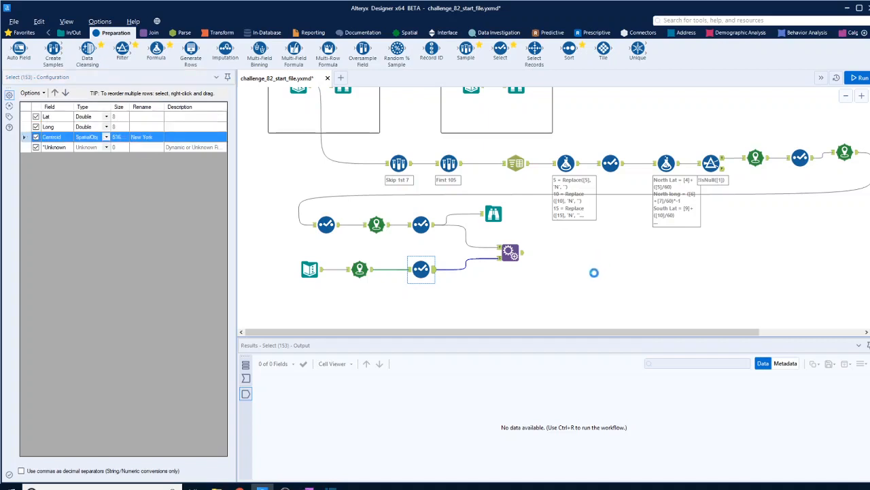
pyautogui.hotkey('ctrl', 'r')
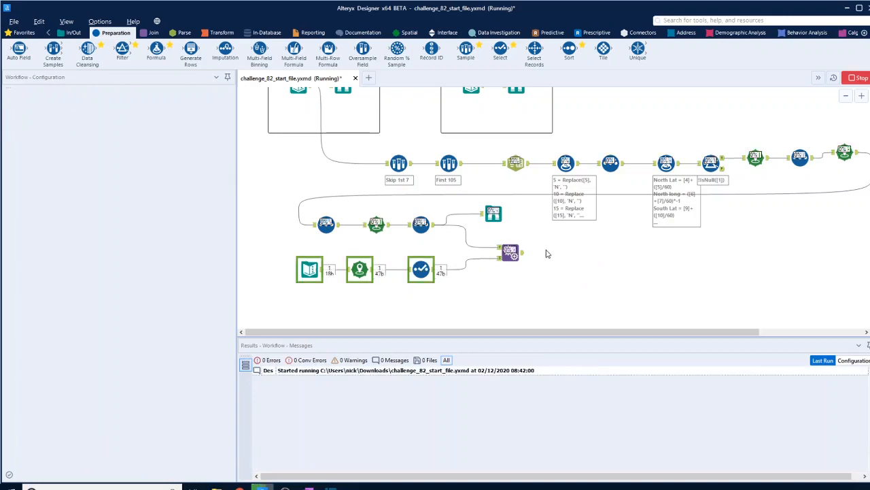
pyautogui.click(520, 255)
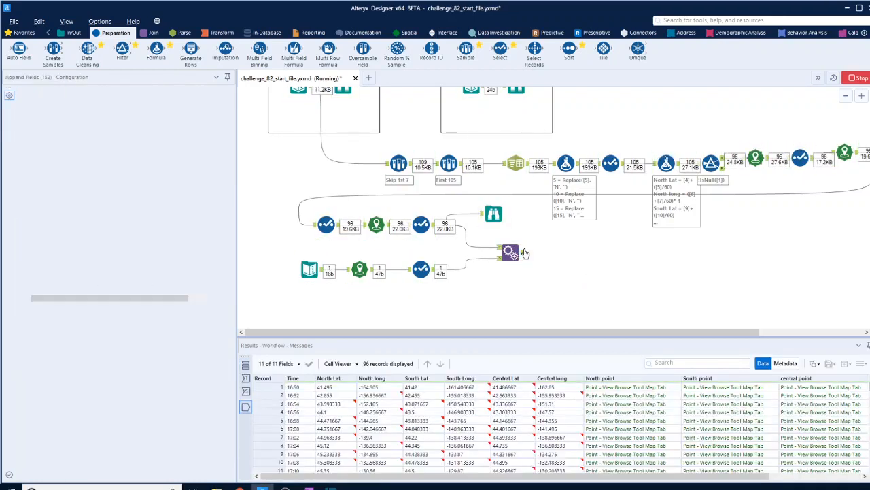
pyautogui.moveTo(666, 477); pyautogui.dragTo(751, 477)
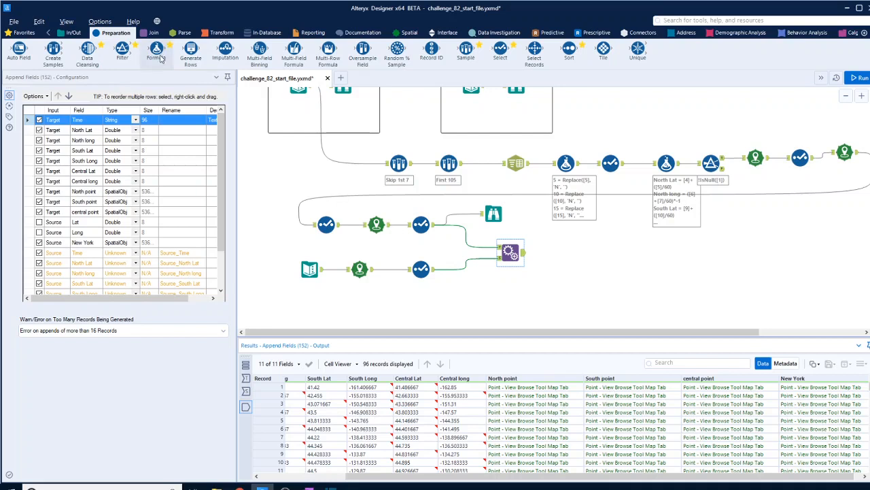
# - Add a Distance tool after Append Fields with New York as the source and North point as the destination
pyautogui.click(409, 32)
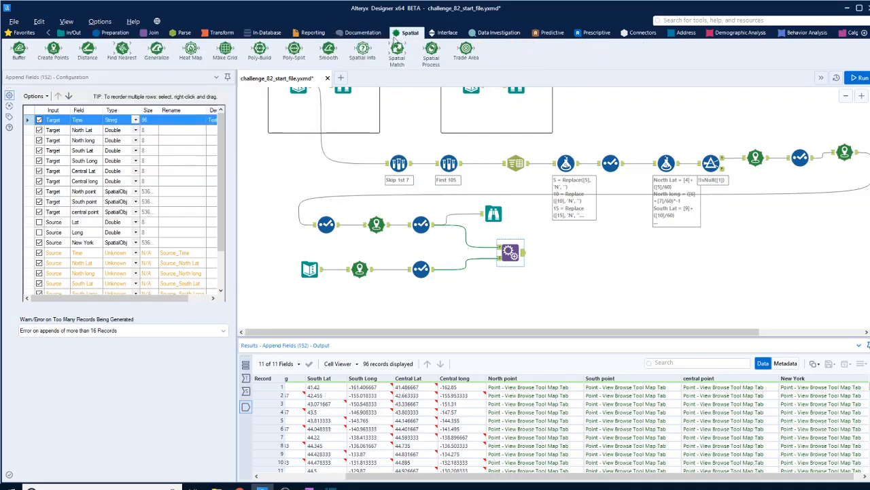
pyautogui.moveTo(87, 49); pyautogui.dragTo(571, 253)
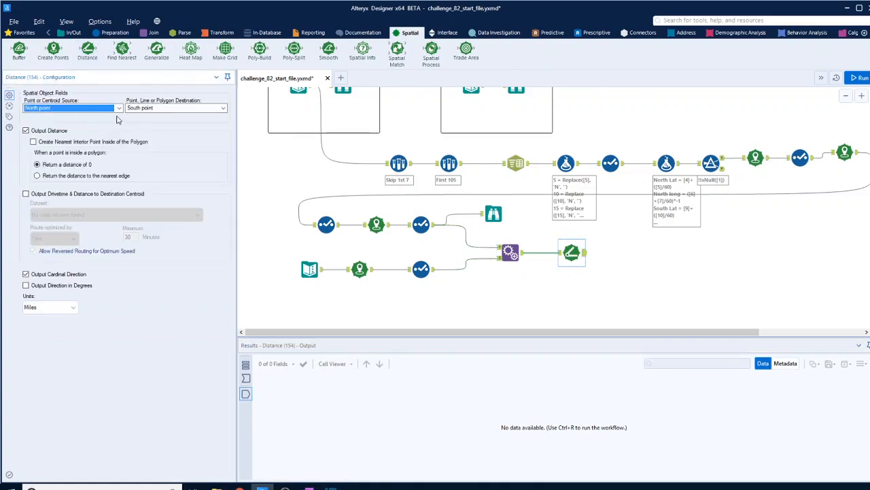
pyautogui.click(119, 108)
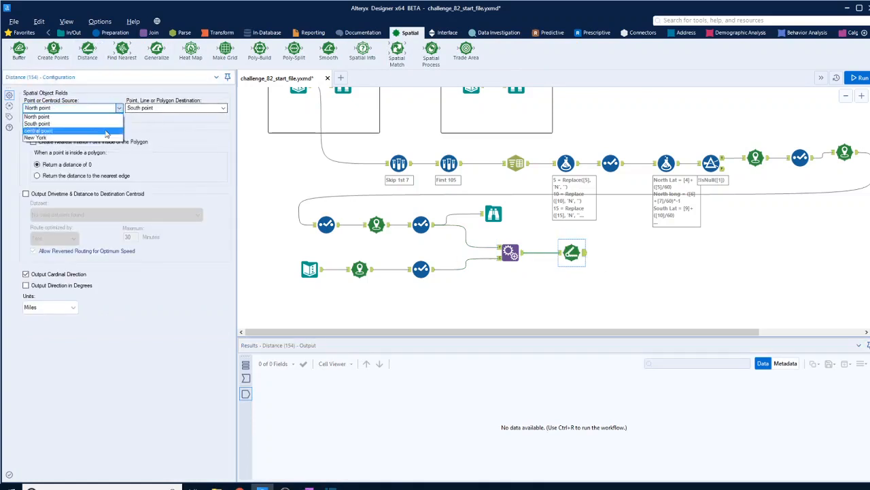
pyautogui.click(68, 137)
pyautogui.click(212, 108)
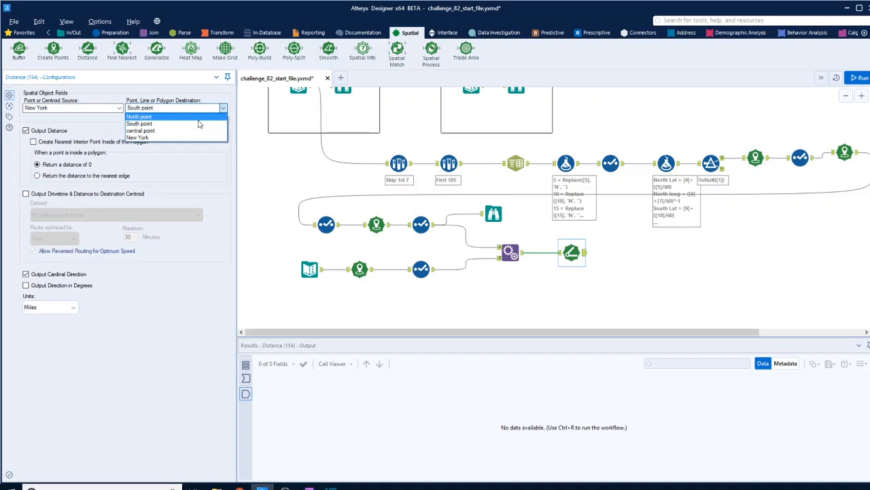
pyautogui.click(198, 117)
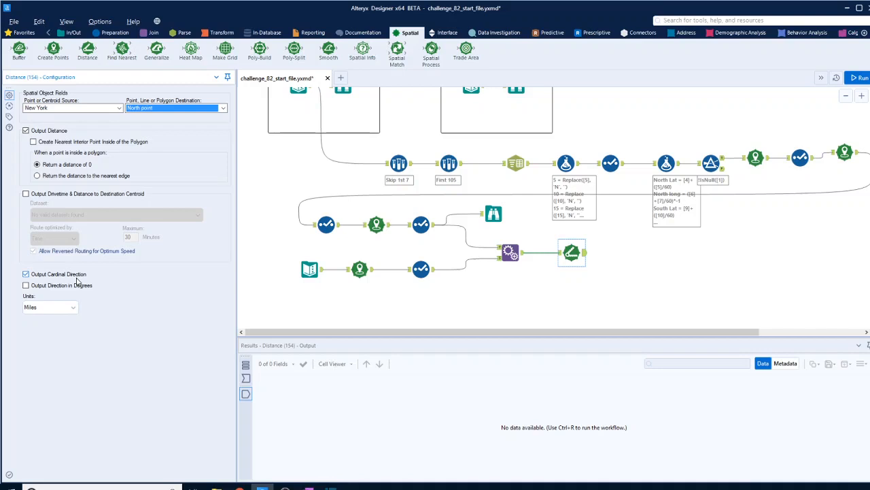
# - Run the workflow and inspect the Distance tool's output through to the DistanceMiles and Direction fields
pyautogui.click(858, 77)
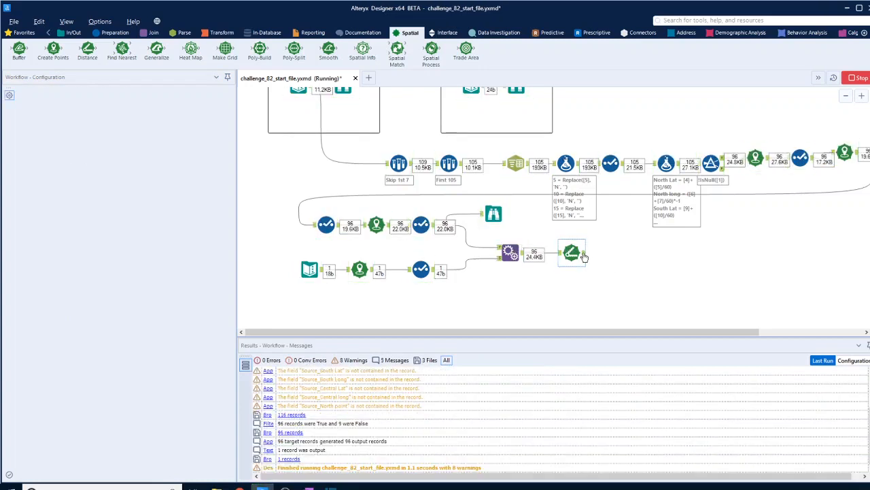
pyautogui.click(583, 257)
pyautogui.moveTo(643, 476); pyautogui.dragTo(799, 483)
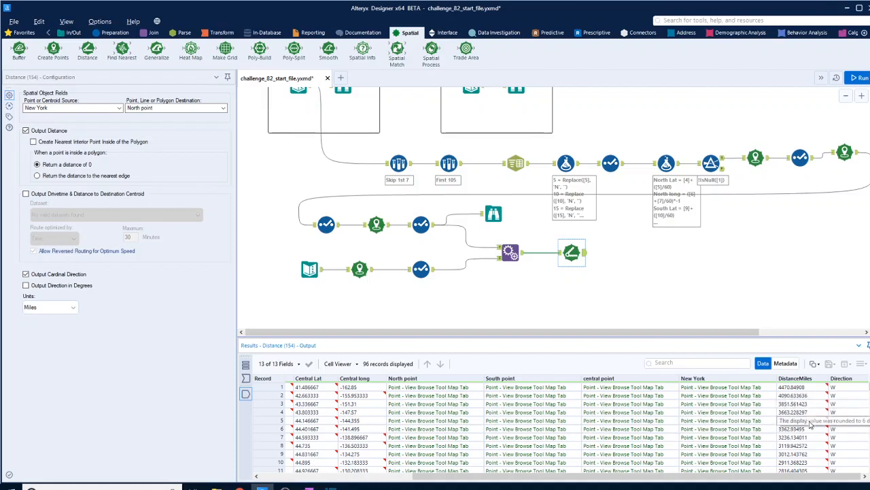
# - Add a Summarize tool after the Distance tool that takes the Max of DistanceMiles and outputs it as North DistanceMiles
pyautogui.click(224, 40)
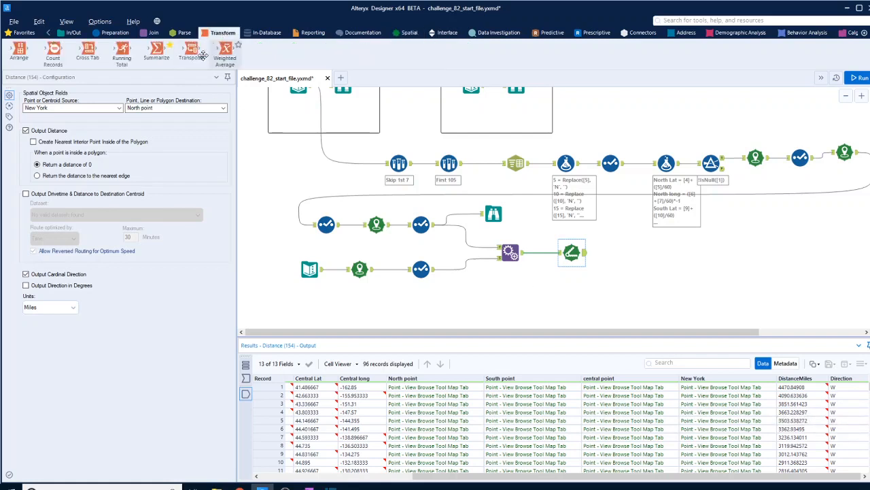
pyautogui.moveTo(156, 51); pyautogui.dragTo(633, 254)
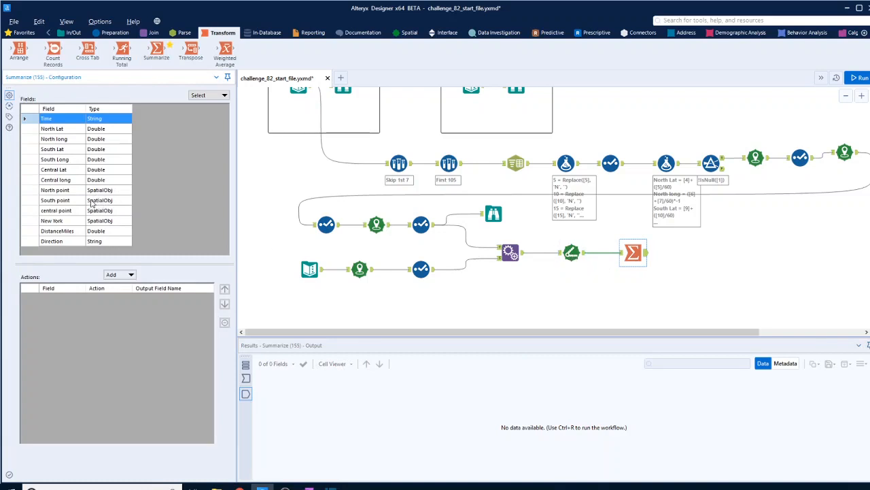
pyautogui.click(62, 230)
pyautogui.click(120, 274)
pyautogui.click(129, 285)
pyautogui.click(120, 274)
pyautogui.click(129, 399)
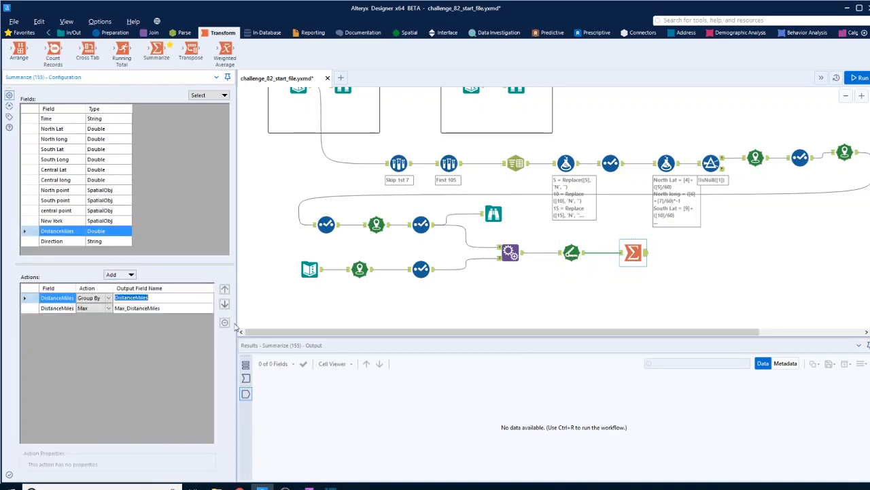
pyautogui.click(471, 90)
pyautogui.click(632, 253)
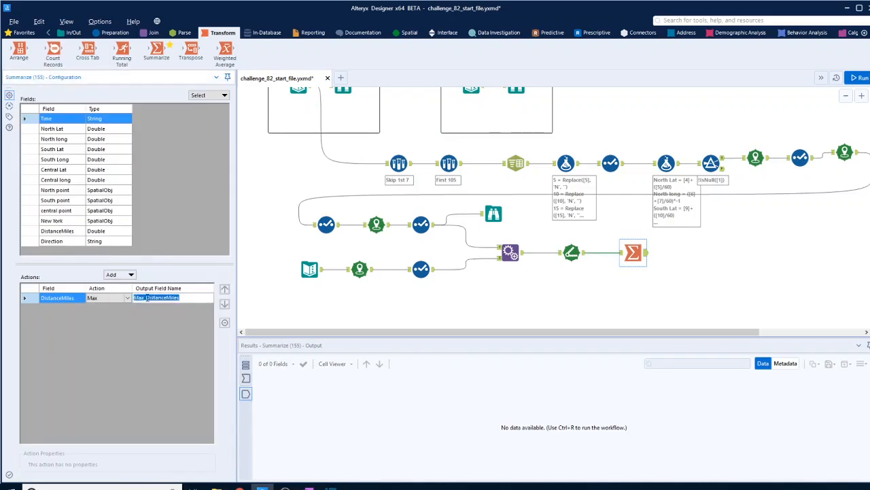
pyautogui.write('North')
# - Try grouping the summary by Direction and run the workflow
pyautogui.click(51, 241)
pyautogui.click(120, 274)
pyautogui.click(132, 285)
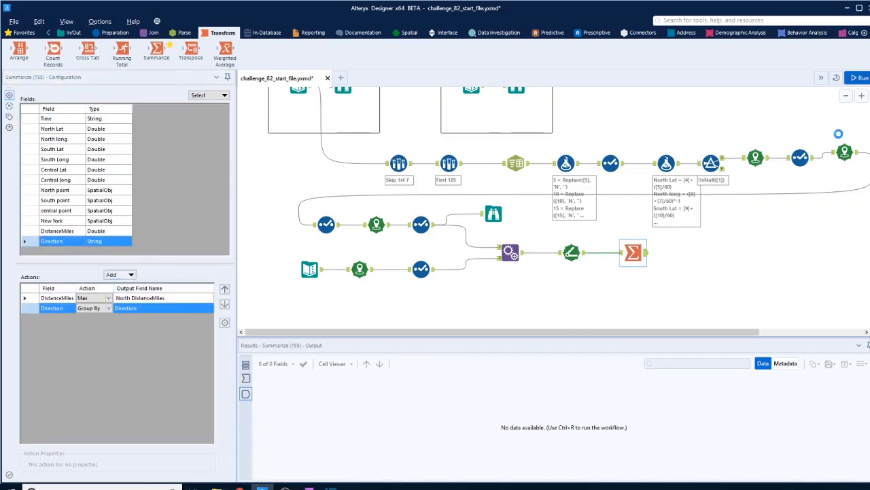
pyautogui.hotkey('ctrl', 'r')
pyautogui.click(198, 309)
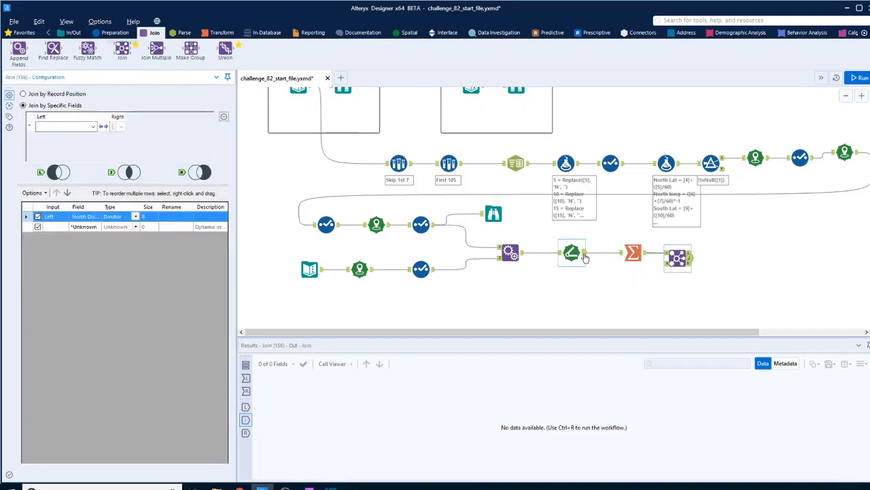
# - Join the Summarize output with the Distance output on North DistanceMiles = DistanceMiles, keeping only North DistanceMiles and Direction, and run the workflow
pyautogui.click(32, 193)
pyautogui.click(94, 343)
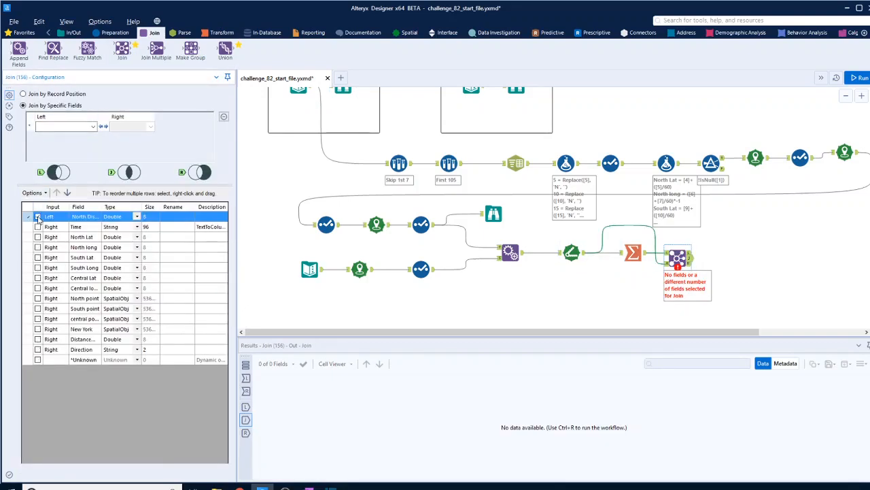
pyautogui.hotkey('ctrl', 'r')
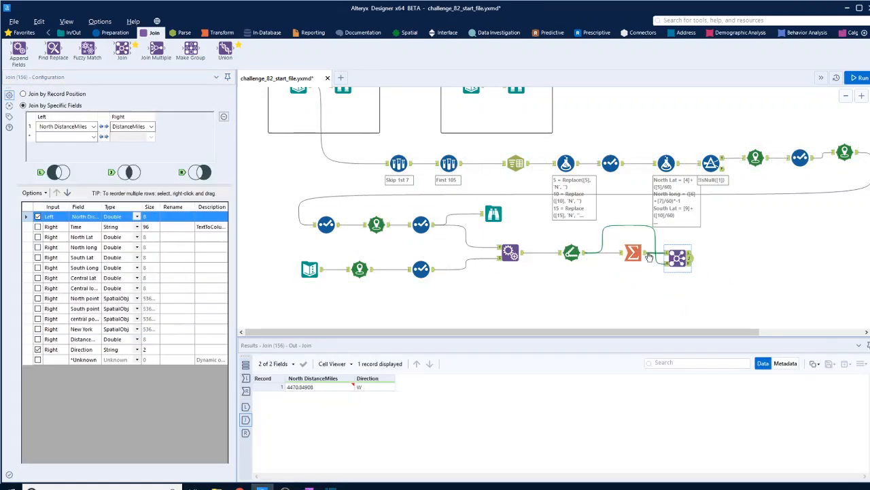
# - Duplicate the Distance, Summarize and Join tools as a second branch from Append Fields, rename its summary output South DistanceMiles, and run the workflow
pyautogui.click(553, 250)
pyautogui.hotkey('ctrl', 'c')
pyautogui.hotkey('ctrl', 'v')
pyautogui.moveTo(520, 252); pyautogui.dragTo(562, 297)
pyautogui.click(633, 295)
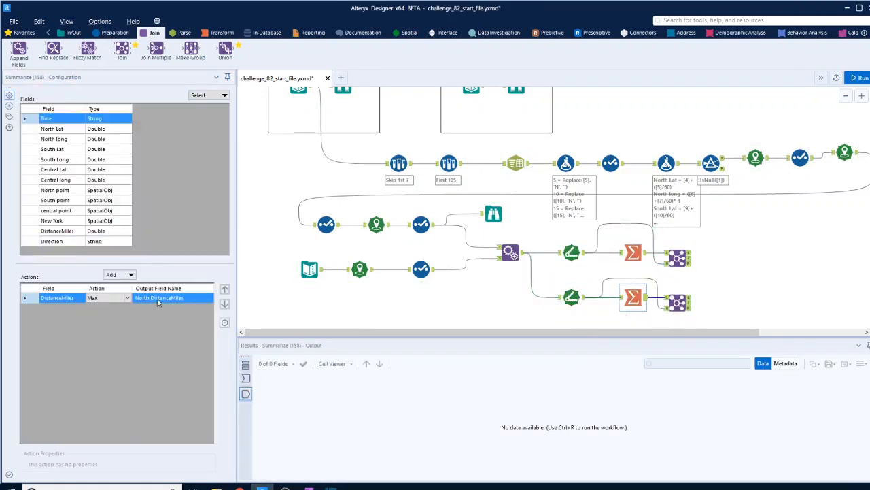
pyautogui.click(677, 301)
pyautogui.hotkey('ctrl', 'r')
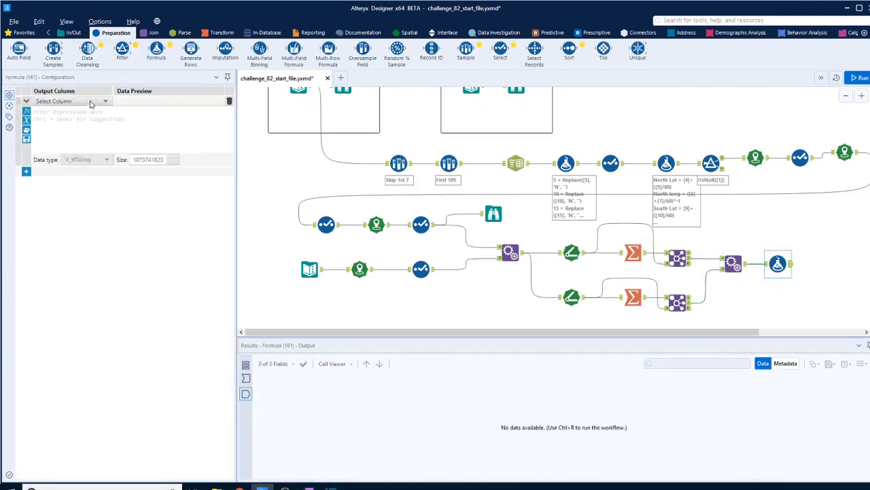
# - In a Formula tool after the second Append Fields, create "inside totality?" as IF [Direction]=[Source_Direction] THEN 'No' ELSE 'Yes' ENDIF and run the workflow
pyautogui.write('inside totality?')
pyautogui.click(78, 111)
pyautogui.write('IF')
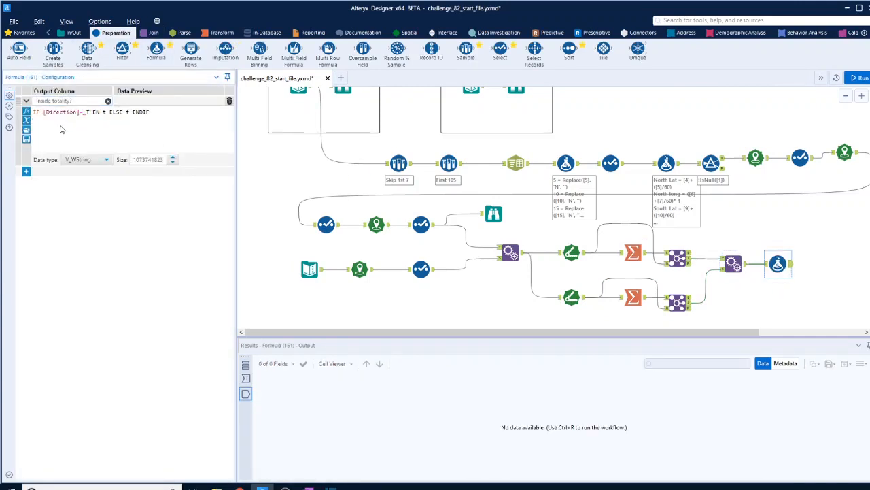
pyautogui.write(" [Direction]=[Source_Direction] THEN 'No'")
pyautogui.doubleClick(196, 112)
pyautogui.write("'Yes'")
pyautogui.click(838, 264)
pyautogui.click(860, 77)
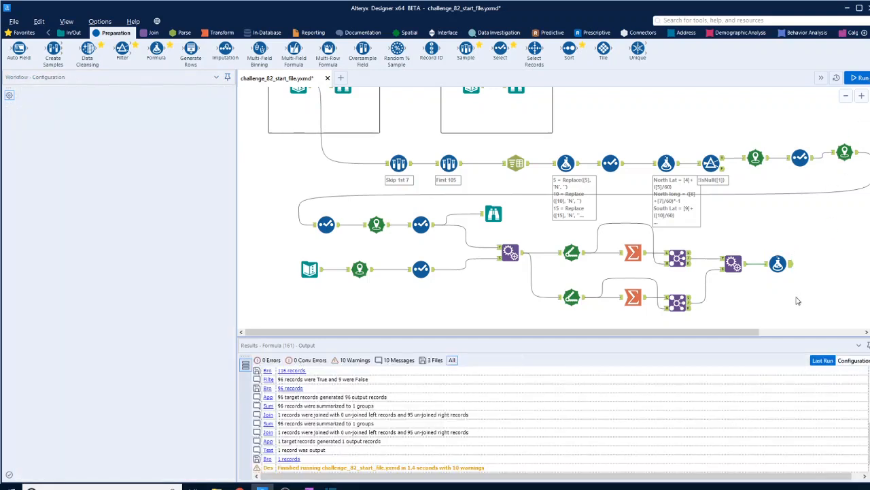
pyautogui.click(789, 266)
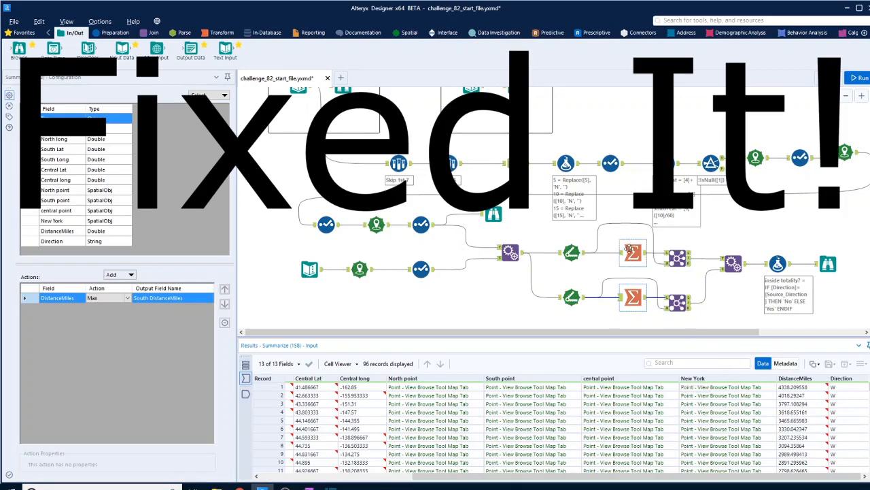
# - Change the DistanceMiles action to Min in both Summarize tools, run the workflow, and compare the result with the expected output
pyautogui.click(632, 252)
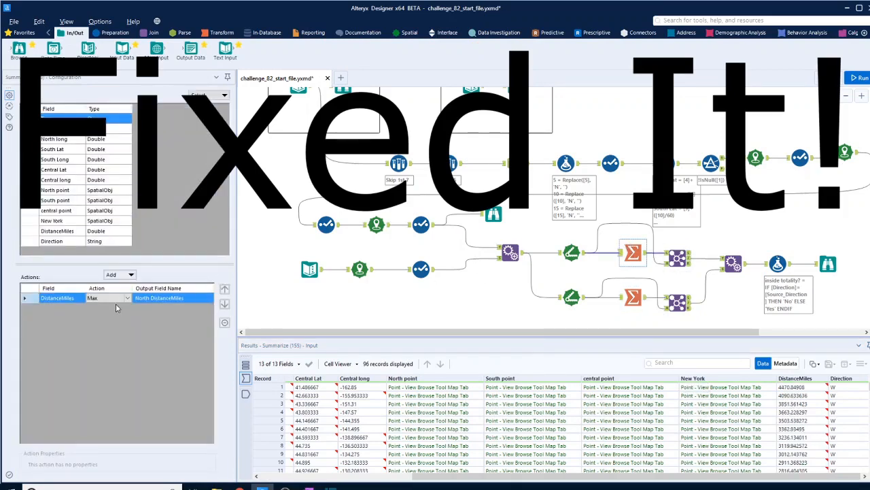
pyautogui.click(127, 298)
pyautogui.click(131, 351)
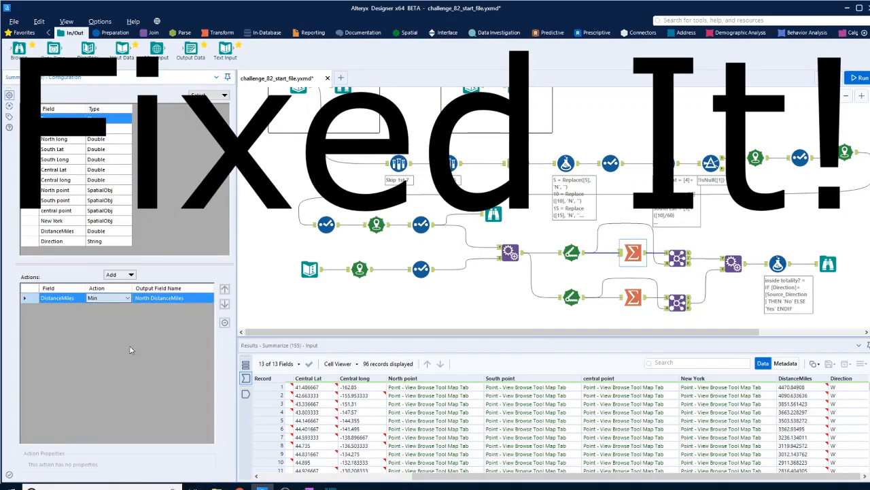
pyautogui.click(632, 297)
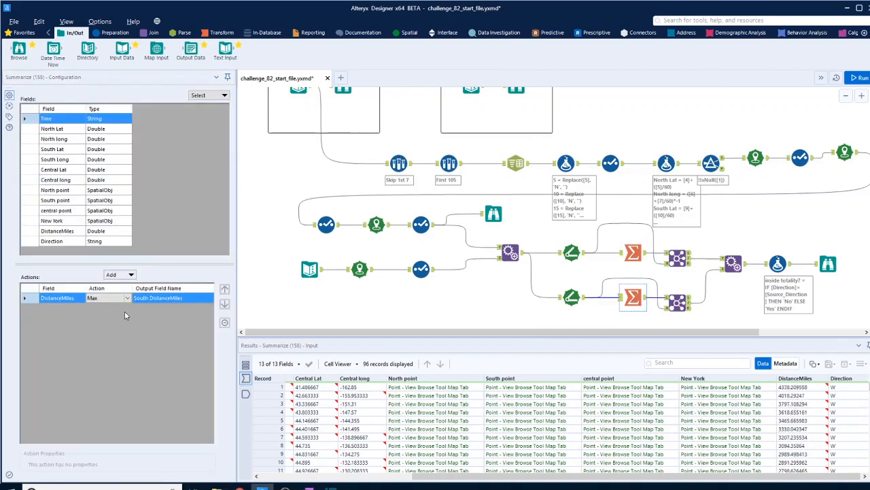
pyautogui.click(127, 298)
pyautogui.click(131, 350)
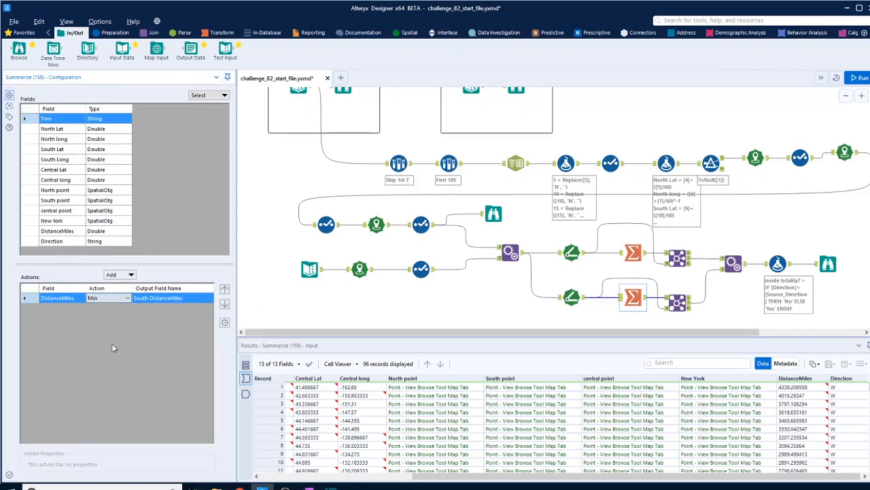
pyautogui.click(677, 261)
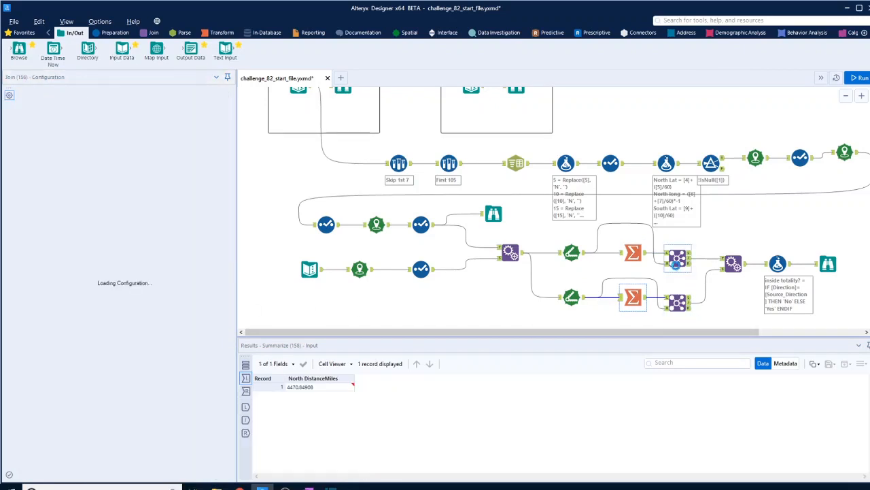
pyautogui.hotkey('ctrl', 'r')
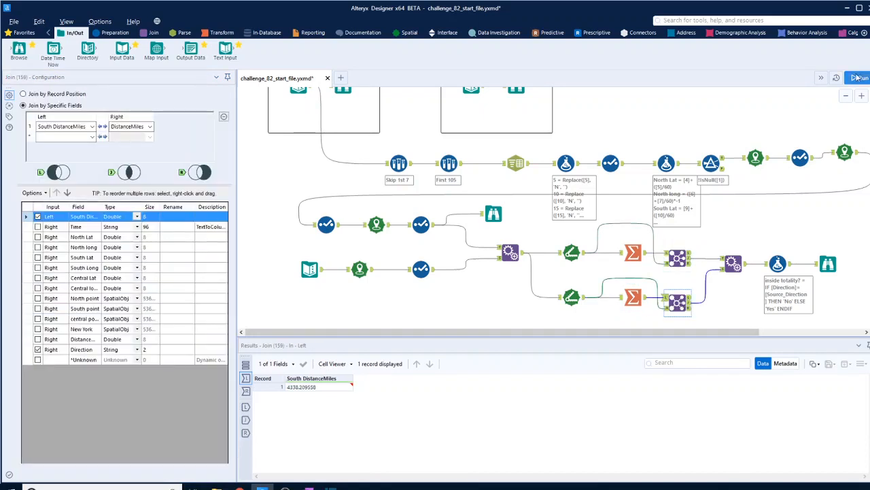
pyautogui.click(825, 262)
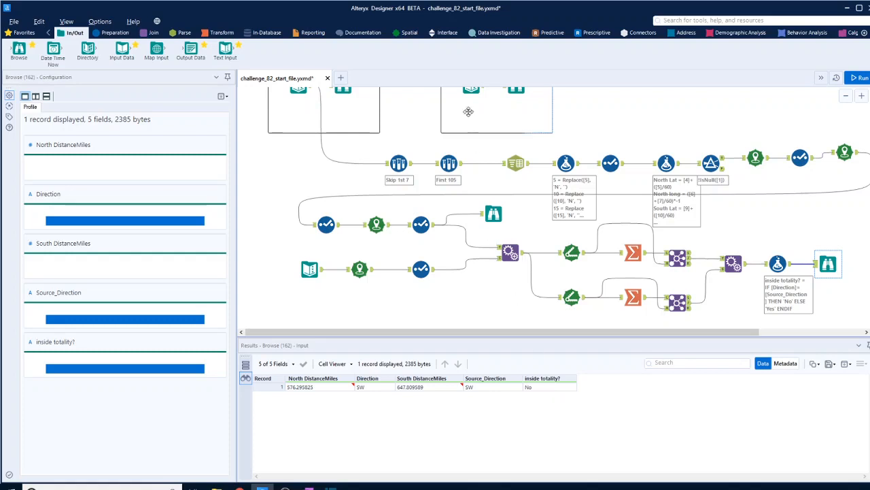
pyautogui.click(515, 92)
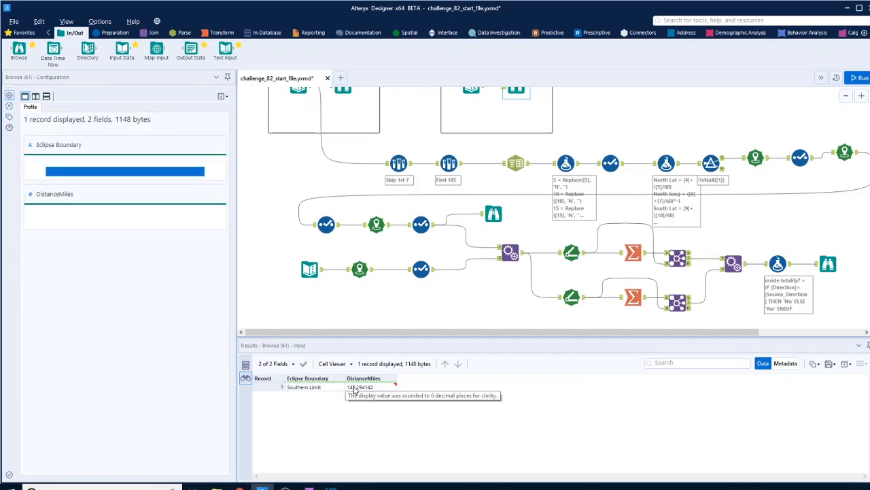
# - Add a second Formula tool computing Distance Miles as IF [ North DistanceMiles]<[South DistanceMiles] THEN [ North DistanceMiles] ELSE [South DistanceMiles] ENDIF, with data type Double
pyautogui.moveTo(827, 263); pyautogui.dragTo(845, 236)
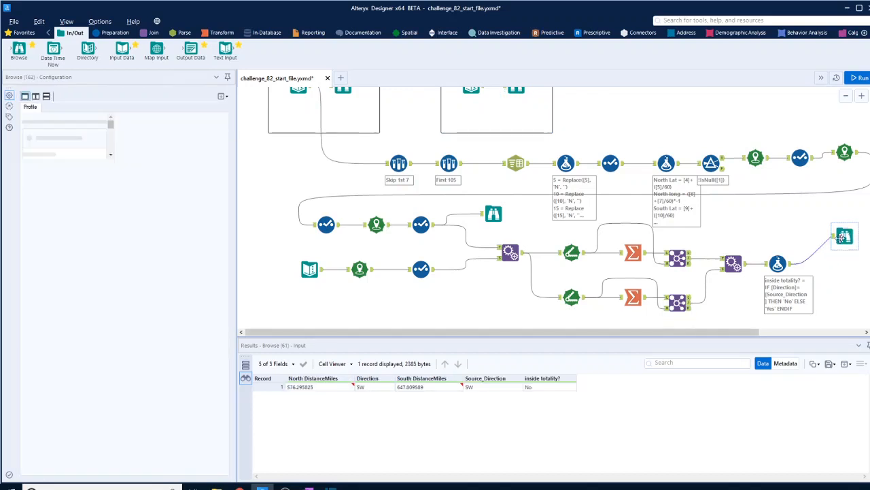
pyautogui.click(115, 32)
pyautogui.moveTo(156, 47); pyautogui.dragTo(833, 269)
pyautogui.click(68, 100)
pyautogui.click(68, 111)
pyautogui.write('Distance Miles')
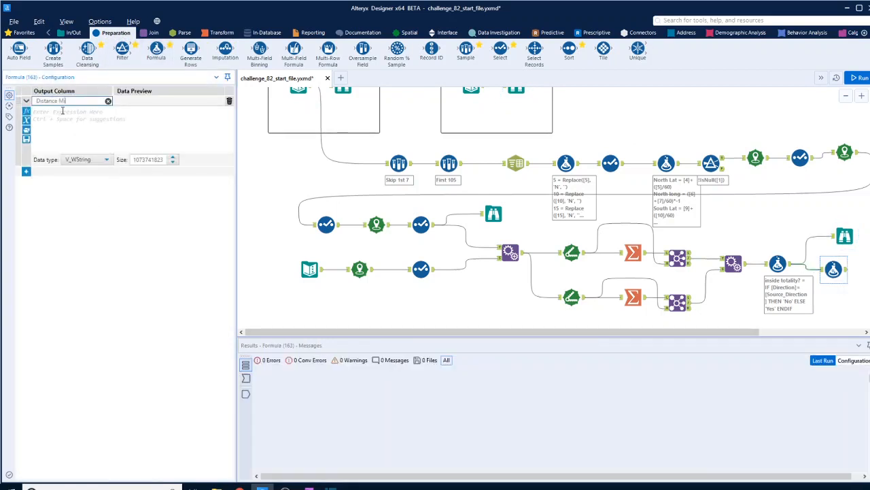
pyautogui.click(26, 113)
pyautogui.click(123, 123)
pyautogui.hotkey('ctrl', 'v')
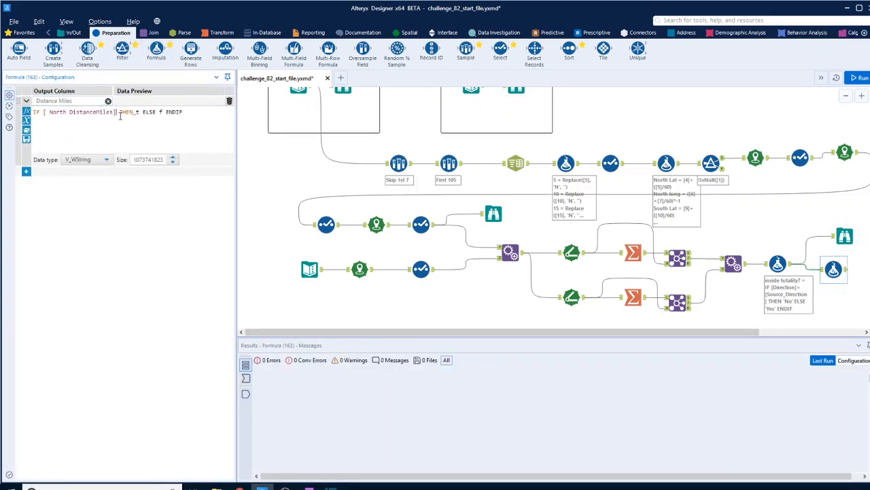
pyautogui.write('<[South DistanceMiles] THEN [ North DistanceMiles] ELSE [South DistanceMiles]')
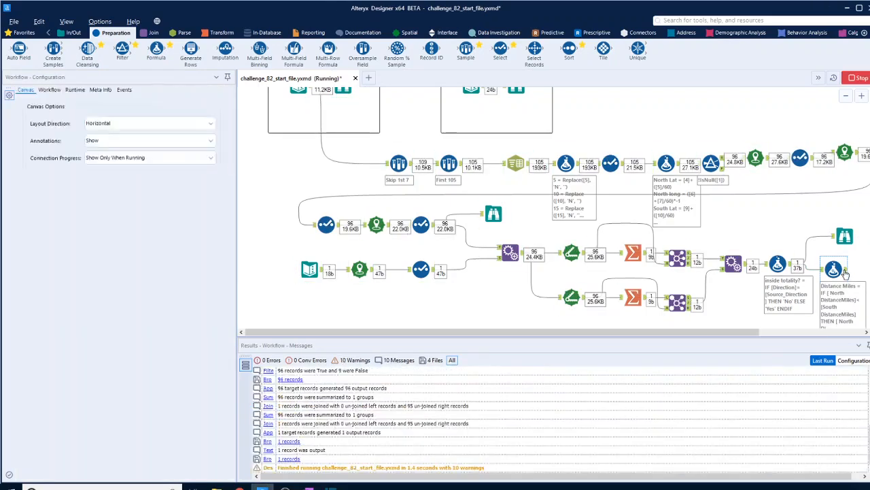
# - Add an Eclipse Boundary column to the same Formula returning 'Northern Limit' when [ North DistanceMiles]<[South DistanceMiles], otherwise the southern limit
pyautogui.scroll(-1, 361, 93)
pyautogui.click(25, 171)
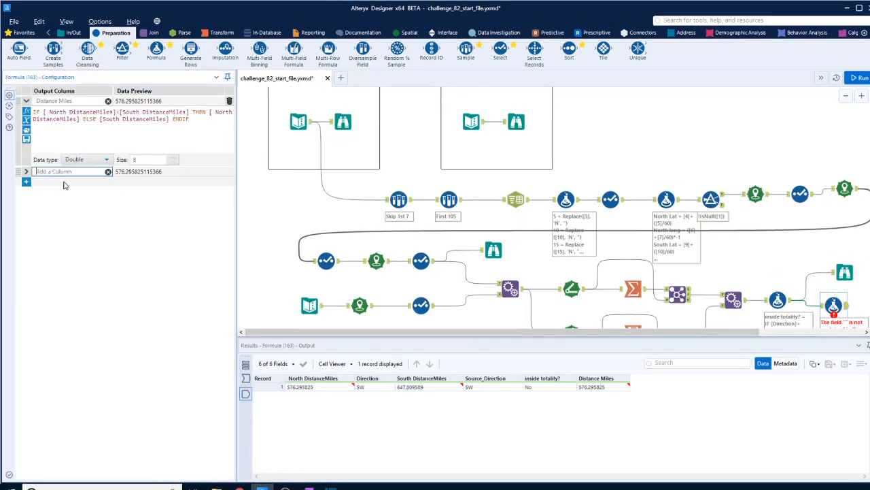
pyautogui.write('Eclipse')
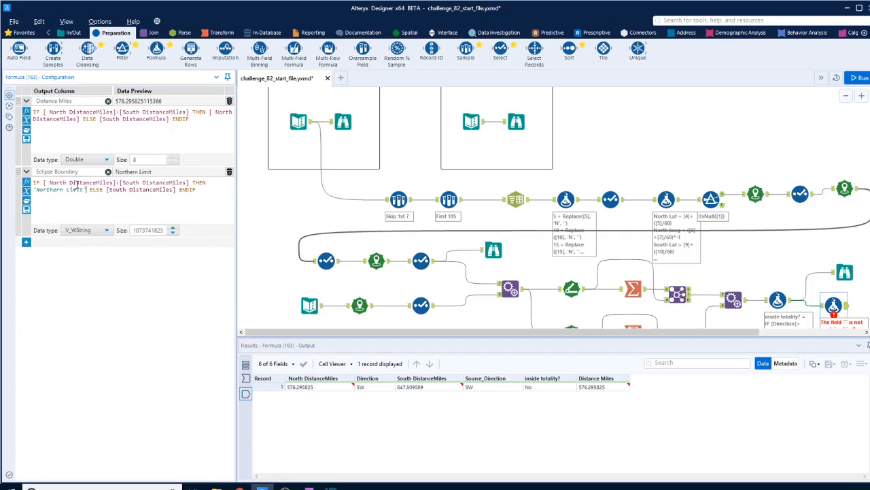
pyautogui.write('[South ENDIF')
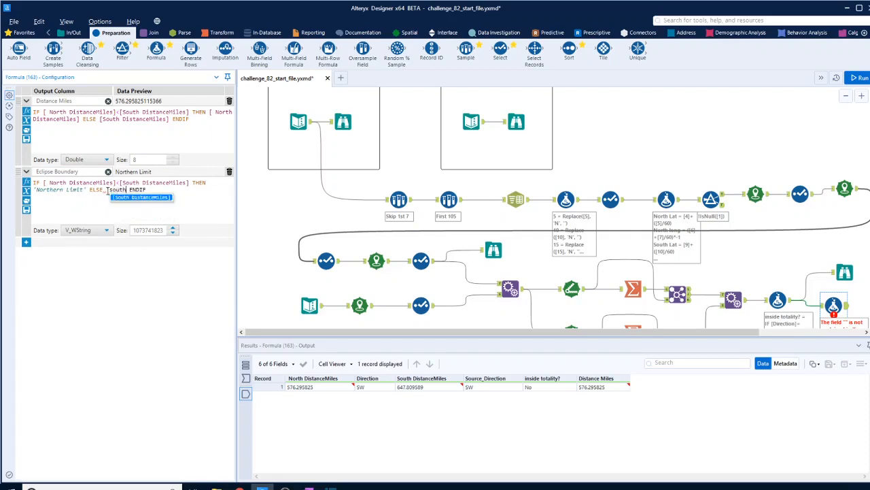
# - Add a Select tool after the Formula keeping only Eclipse Boundary and Distance Miles, in that order, attach a Browse tool, and run the workflow
pyautogui.moveTo(501, 49); pyautogui.dragTo(331, 303)
pyautogui.click(53, 181)
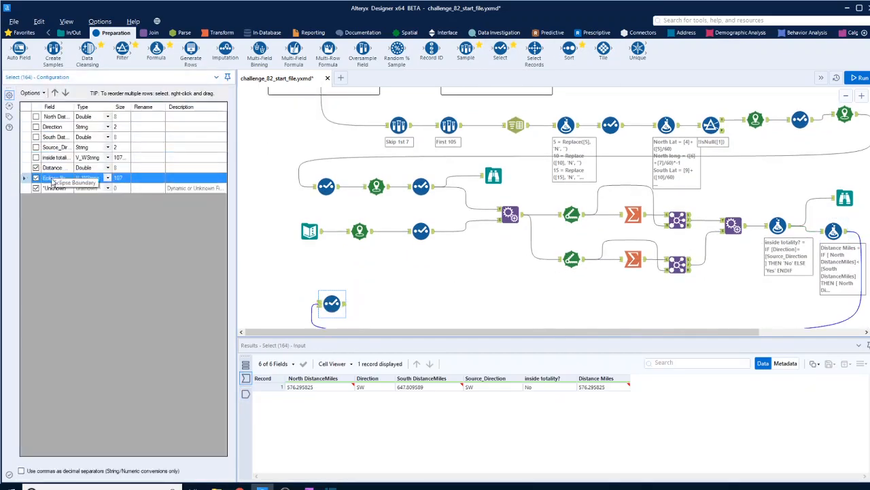
pyautogui.click(70, 32)
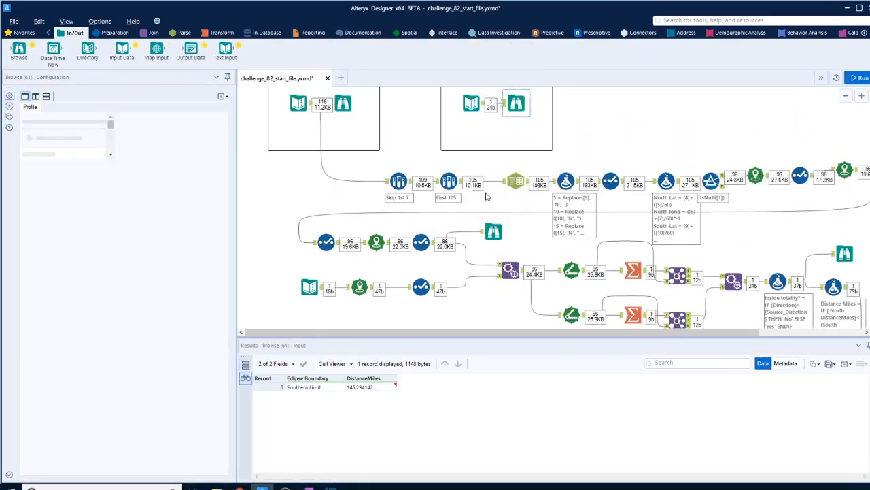
# - Compare the eclipse boundary and distance in the final Browse tool with those in the provided expected output
pyautogui.scroll(-3, 485, 197)
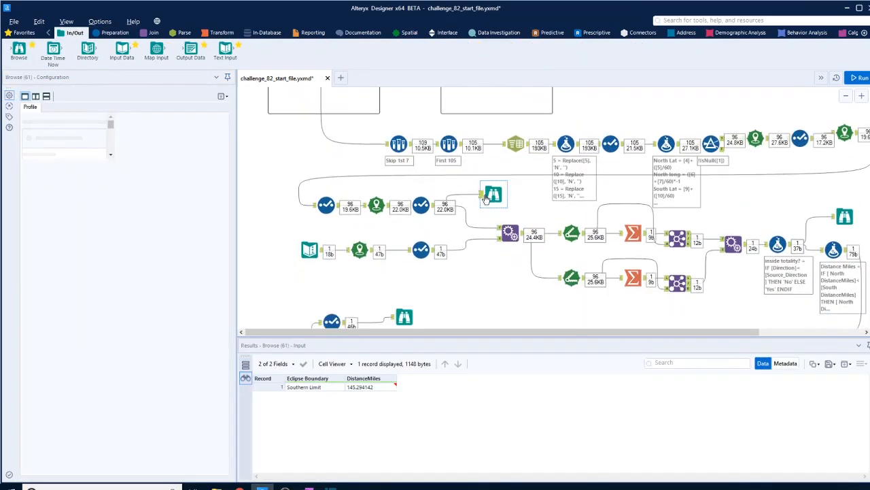
pyautogui.scroll(-1, 485, 198)
pyautogui.click(403, 280)
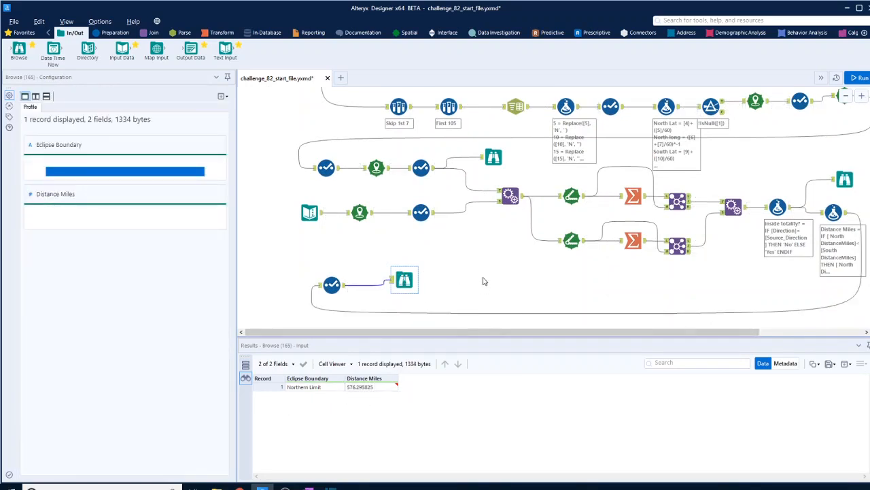
pyautogui.scroll(1, 483, 280)
pyautogui.scroll(4, 482, 279)
pyautogui.click(414, 306)
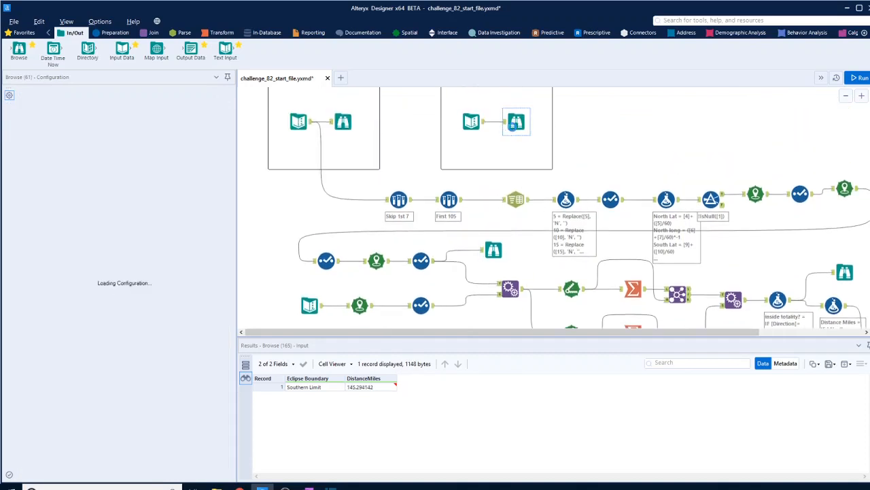
pyautogui.scroll(-4, 418, 303)
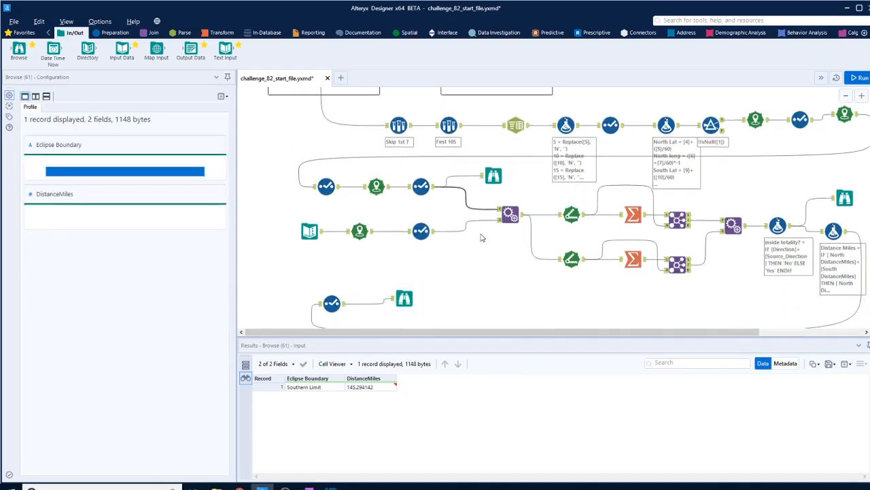
pyautogui.scroll(-1, 453, 299)
pyautogui.click(404, 280)
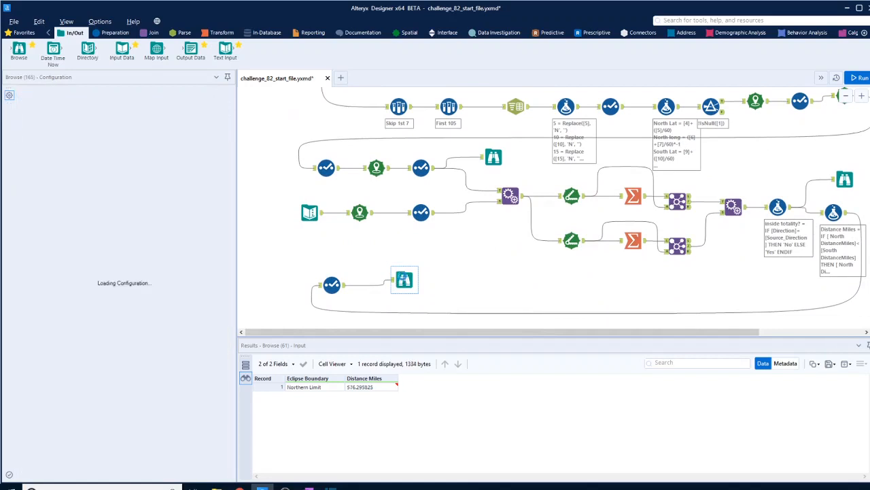
pyautogui.scroll(-1, 457, 286)
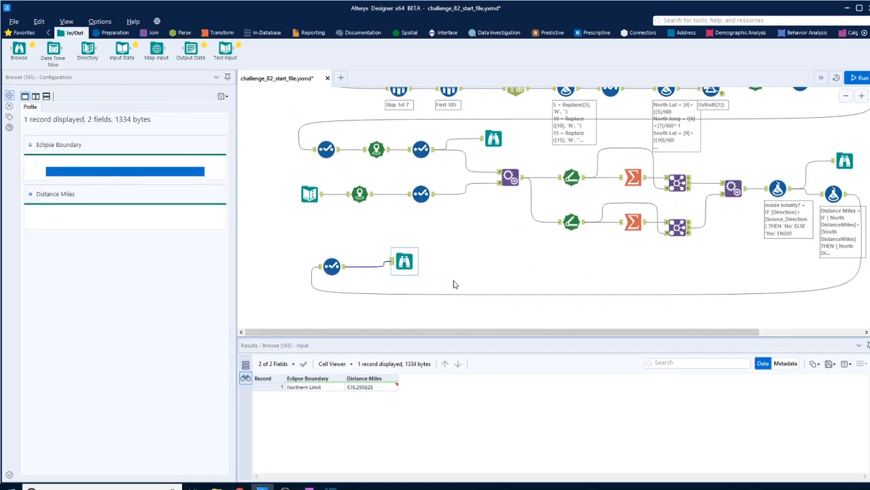
pyautogui.scroll(3, 454, 285)
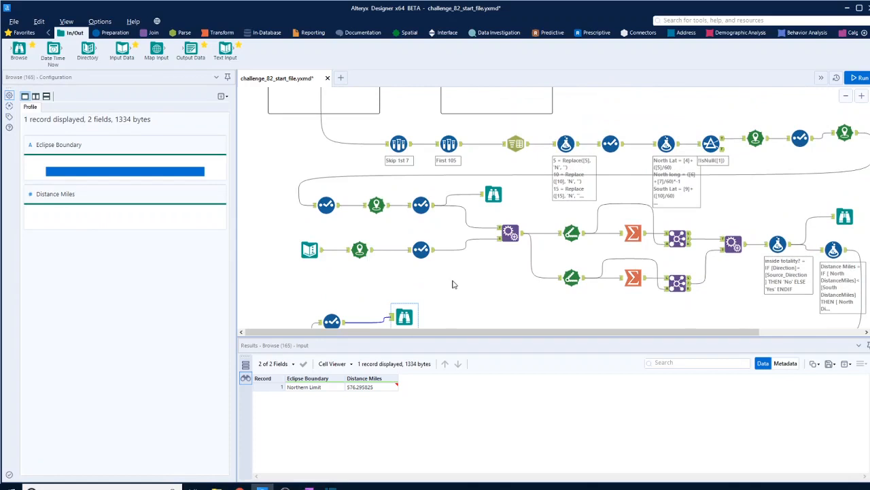
pyautogui.scroll(-1, 454, 285)
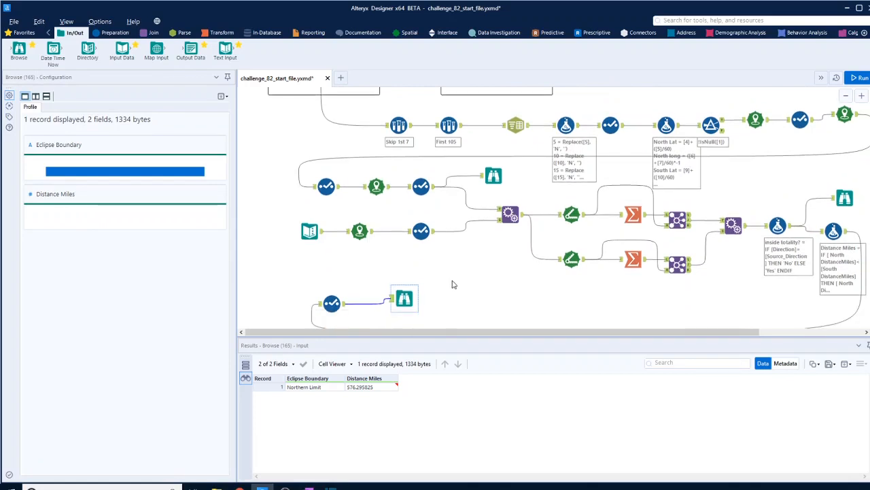